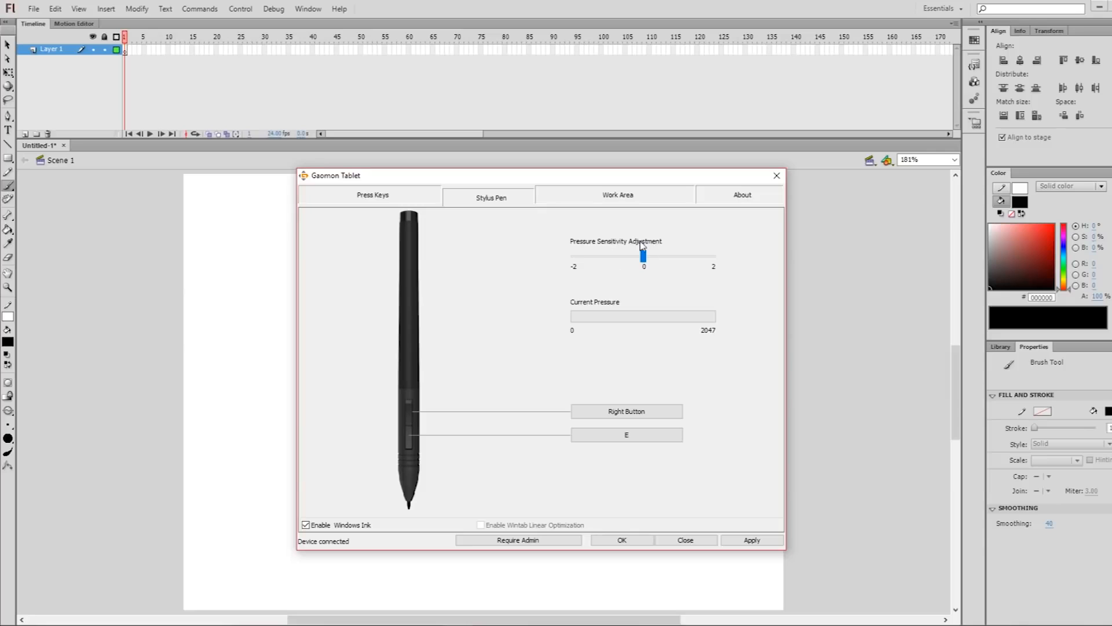
Test the pen pressure with the sensitivity adjusted to -2 and return the sensitivity to 0
drag(645, 259, 565, 265)
drag(492, 318, 503, 288)
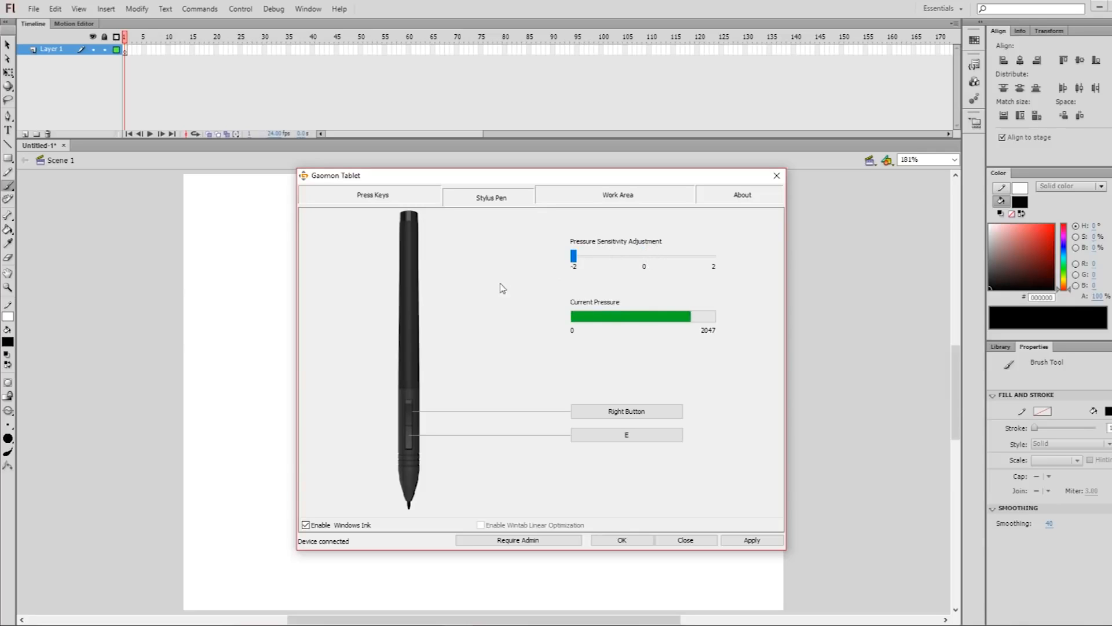
drag(574, 257, 643, 264)
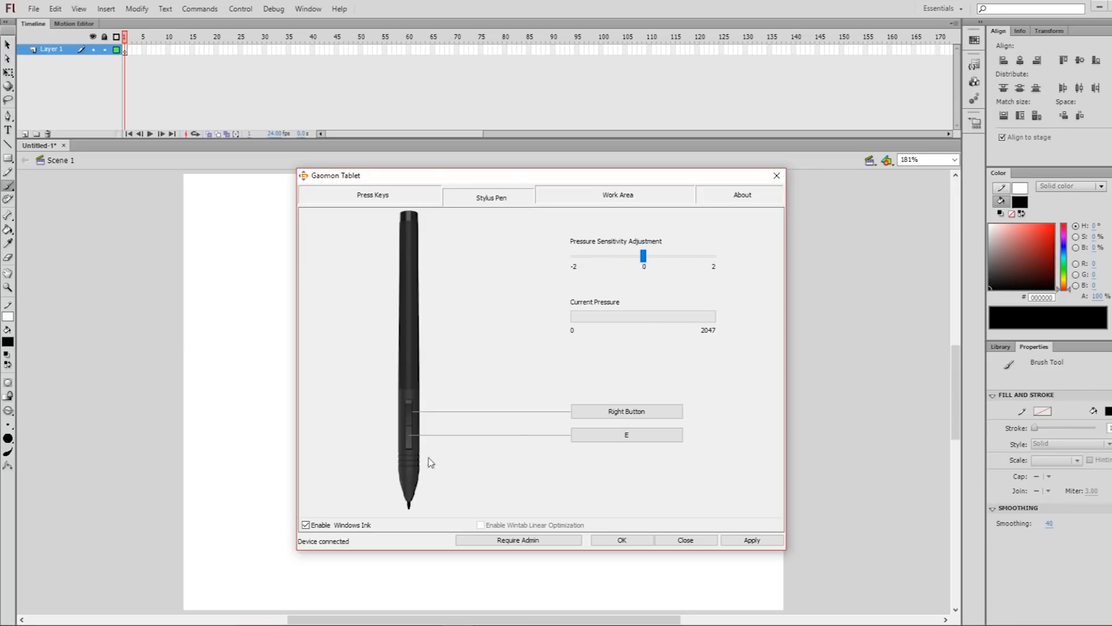
Review the hotkey options of the pen's upper button and the shortcuts assigned to the tablet's press keys and soft keys
click(624, 412)
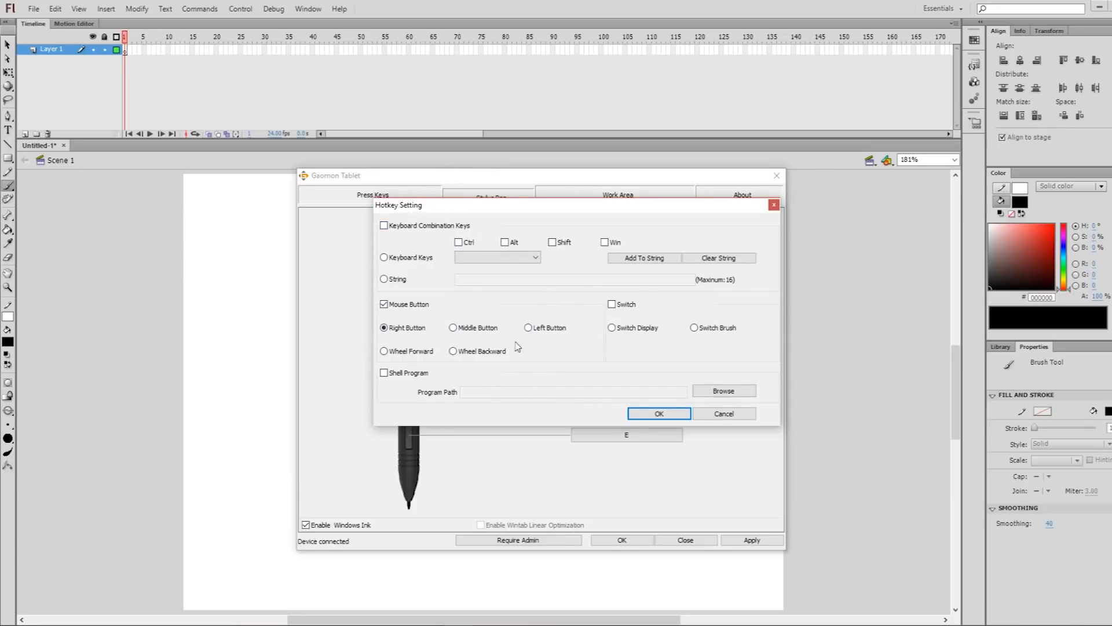
click(672, 415)
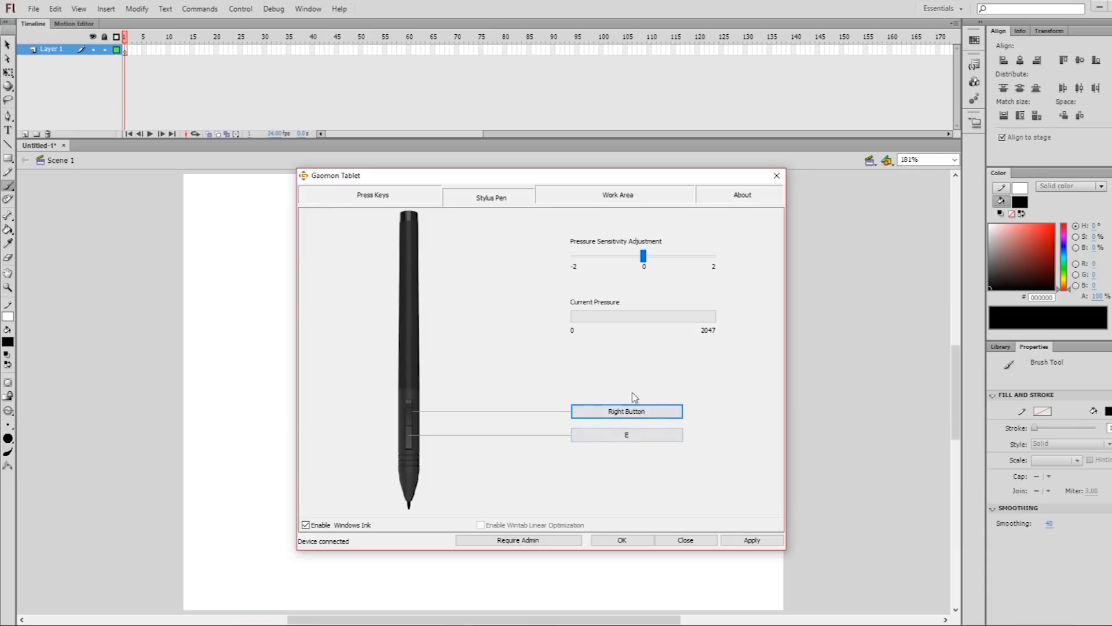
click(414, 198)
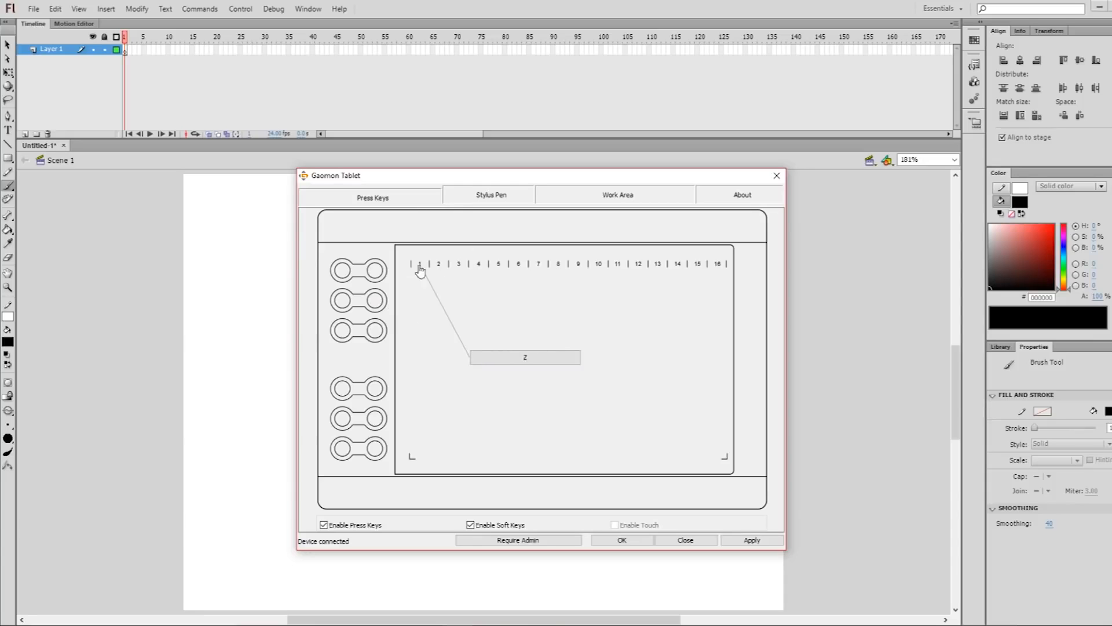
mouse_move(373, 269)
mouse_move(437, 261)
mouse_move(727, 271)
mouse_move(355, 323)
click(470, 524)
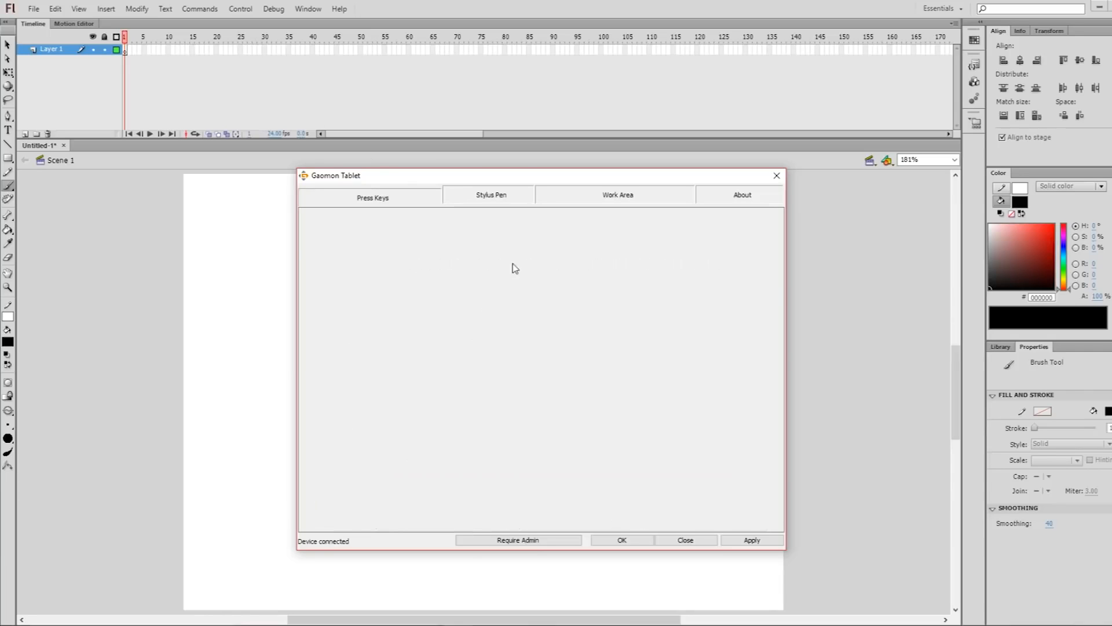
mouse_move(618, 270)
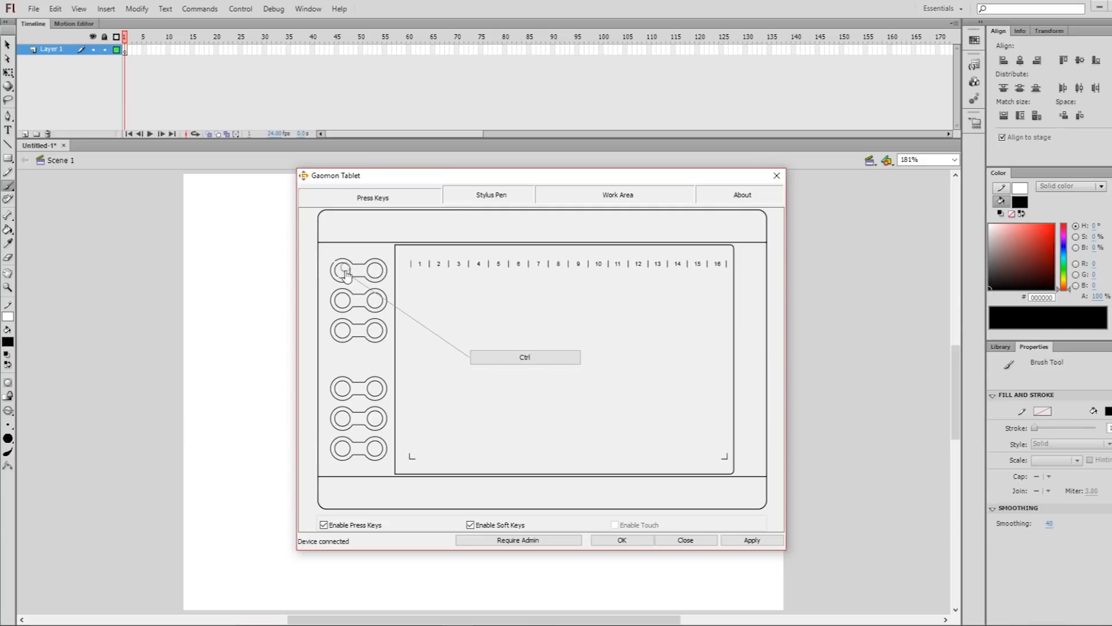
Assign the keyboard key E, without Ctrl, to the first press key of the tablet and apply the settings
click(517, 365)
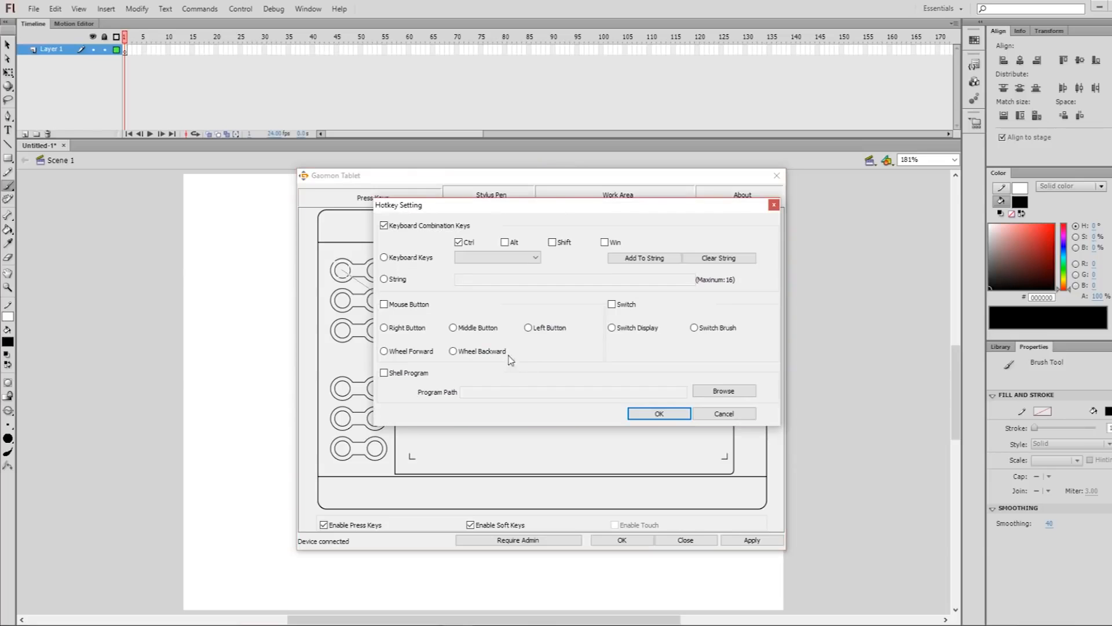
click(385, 257)
click(459, 242)
click(494, 258)
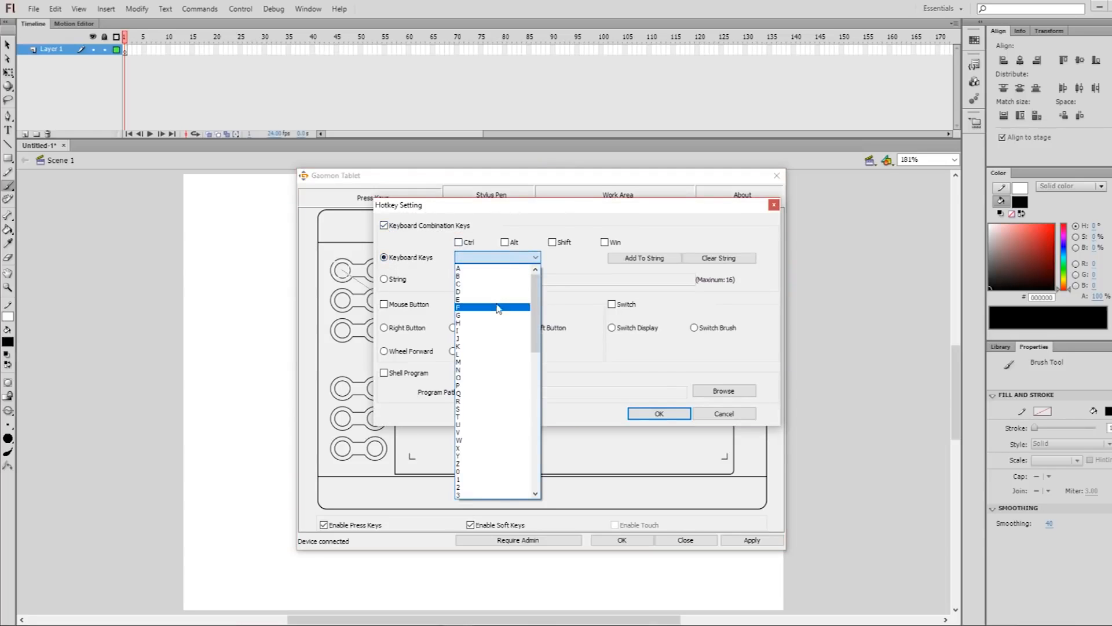
click(494, 300)
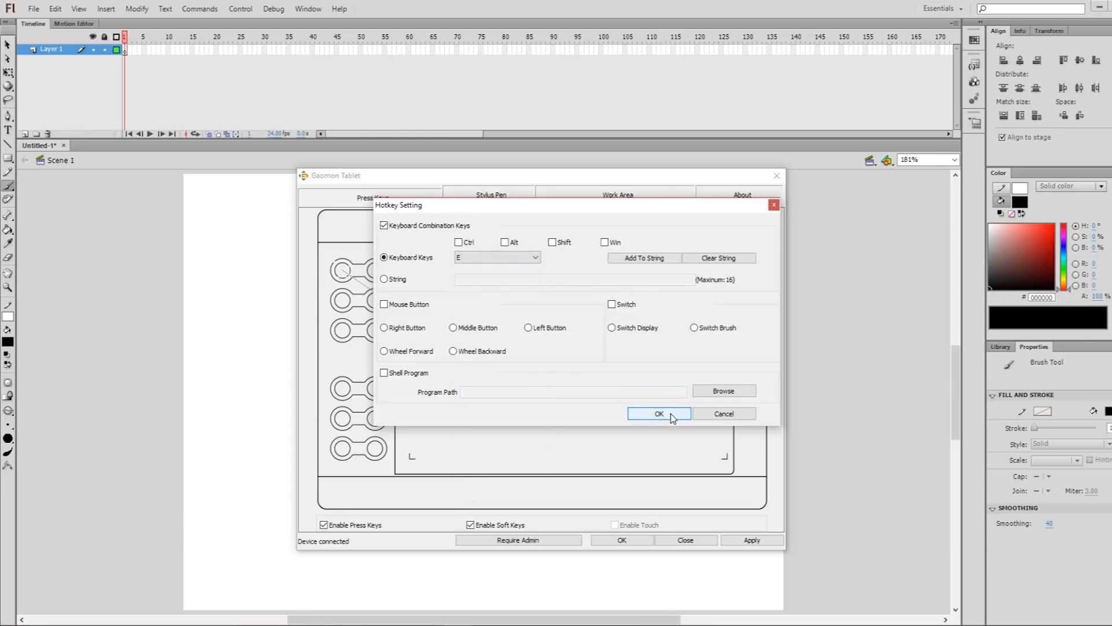
click(660, 415)
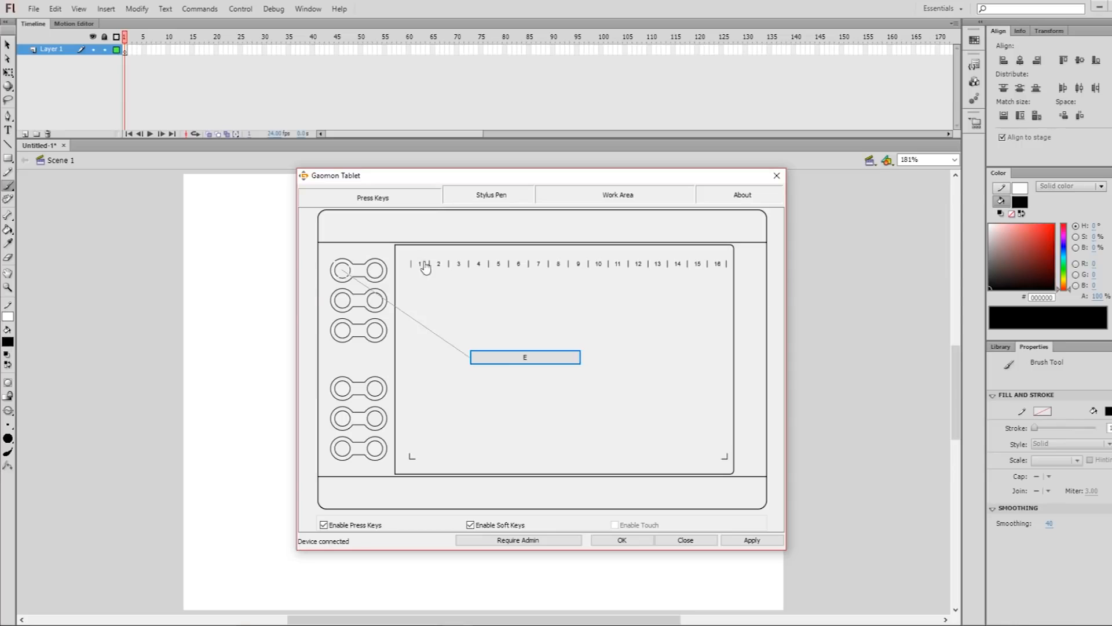
click(747, 542)
click(261, 371)
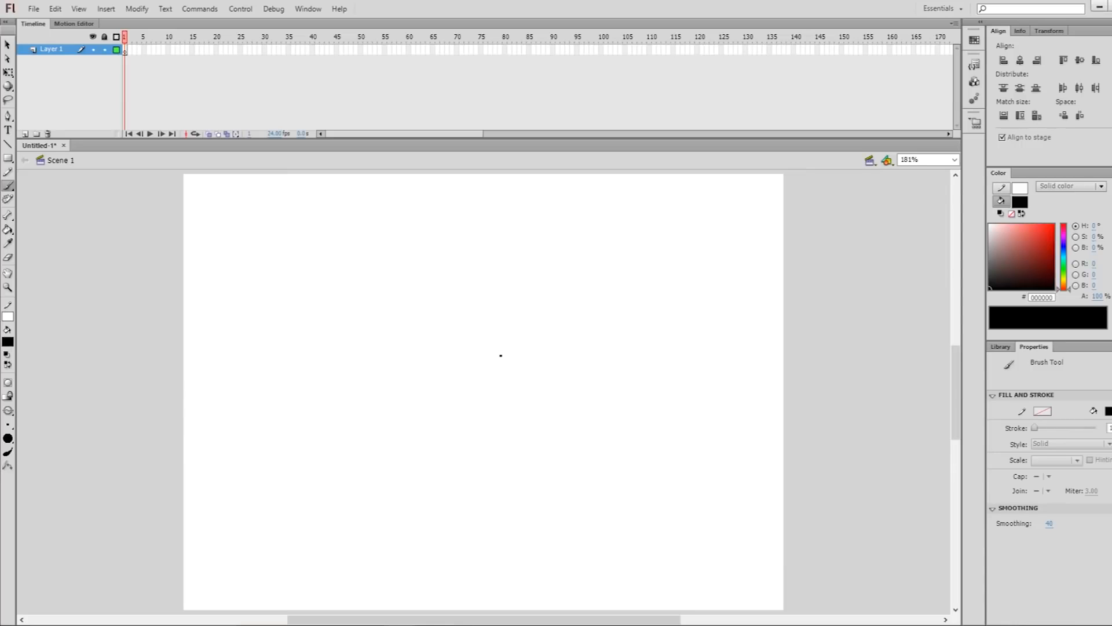
Try the tool shortcuts in Flash by scribbling loops on the stage with the Brush tool and erasing parts with the Eraser
key(e)
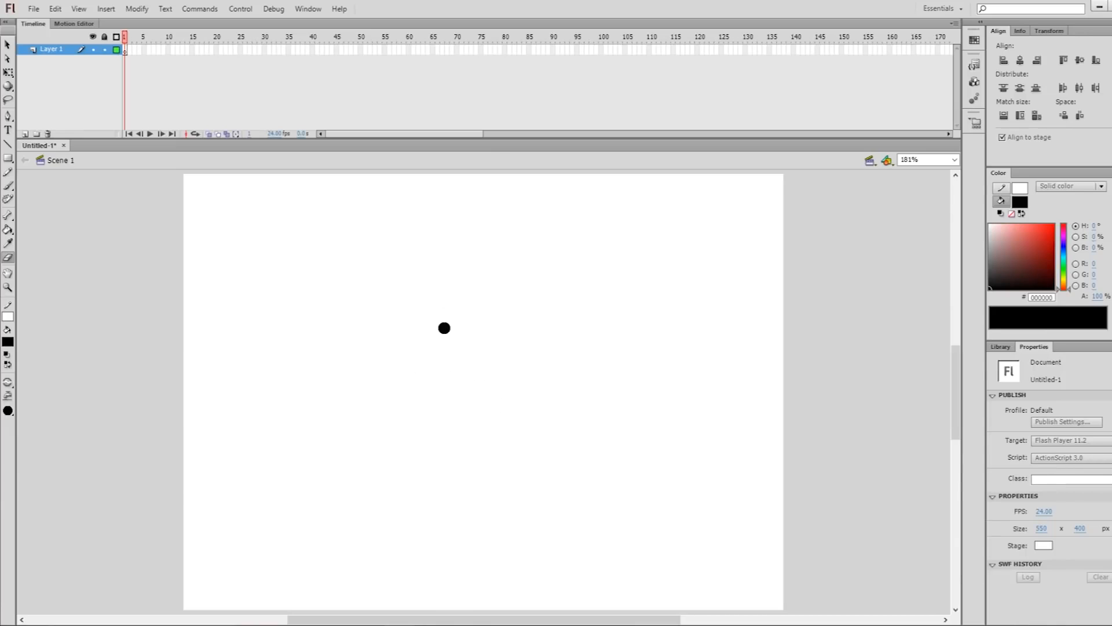
key(z)
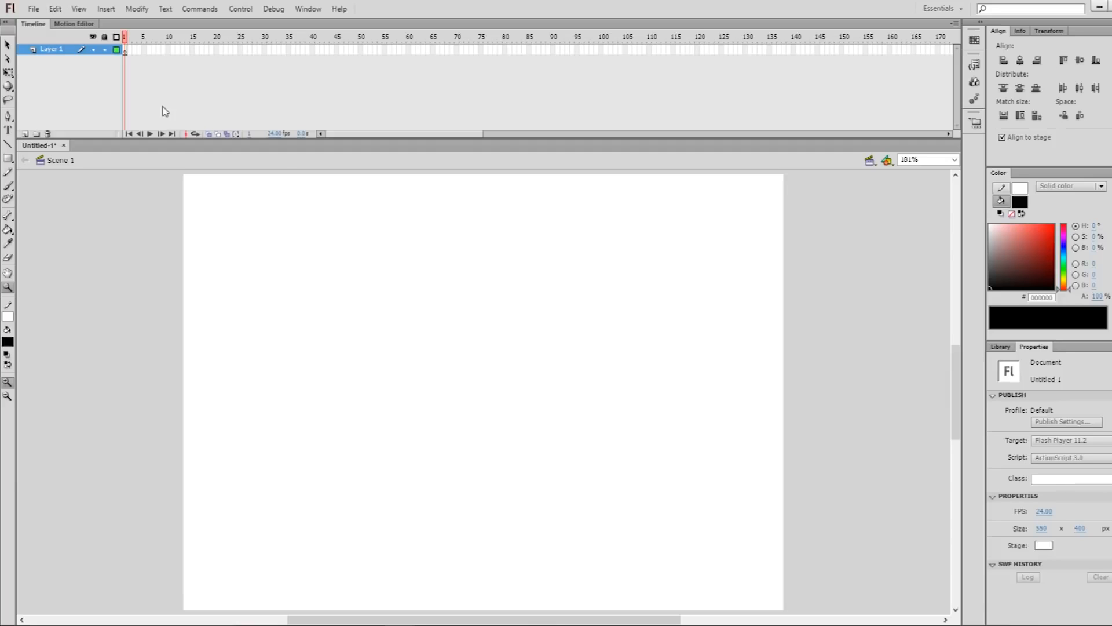
key(b)
mouse_move(459, 311)
mouse_down()
mouse_move(524, 382)
mouse_move(296, 384)
mouse_move(547, 307)
mouse_move(548, 445)
mouse_move(508, 461)
mouse_up()
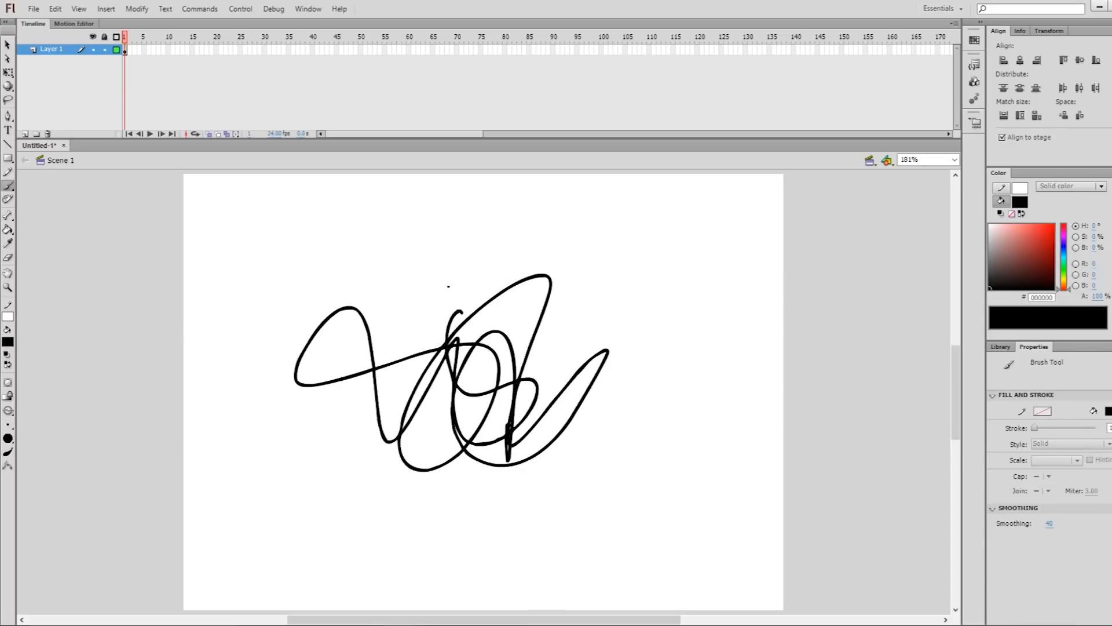
key(e)
mouse_move(414, 357)
mouse_down()
mouse_move(460, 315)
mouse_move(569, 296)
mouse_move(594, 368)
mouse_move(628, 325)
mouse_move(506, 388)
mouse_up()
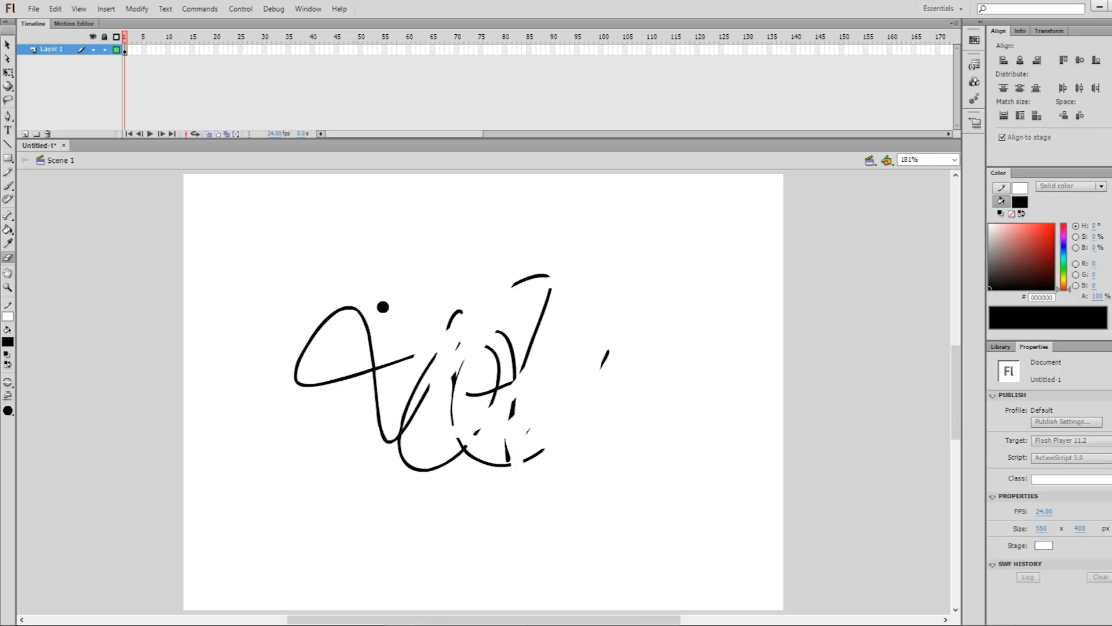
Select the remaining scribble on the stage and delete it
key(v)
mouse_move(269, 230)
mouse_down()
mouse_move(497, 429)
mouse_move(679, 549)
mouse_move(664, 532)
mouse_up()
key(Delete)
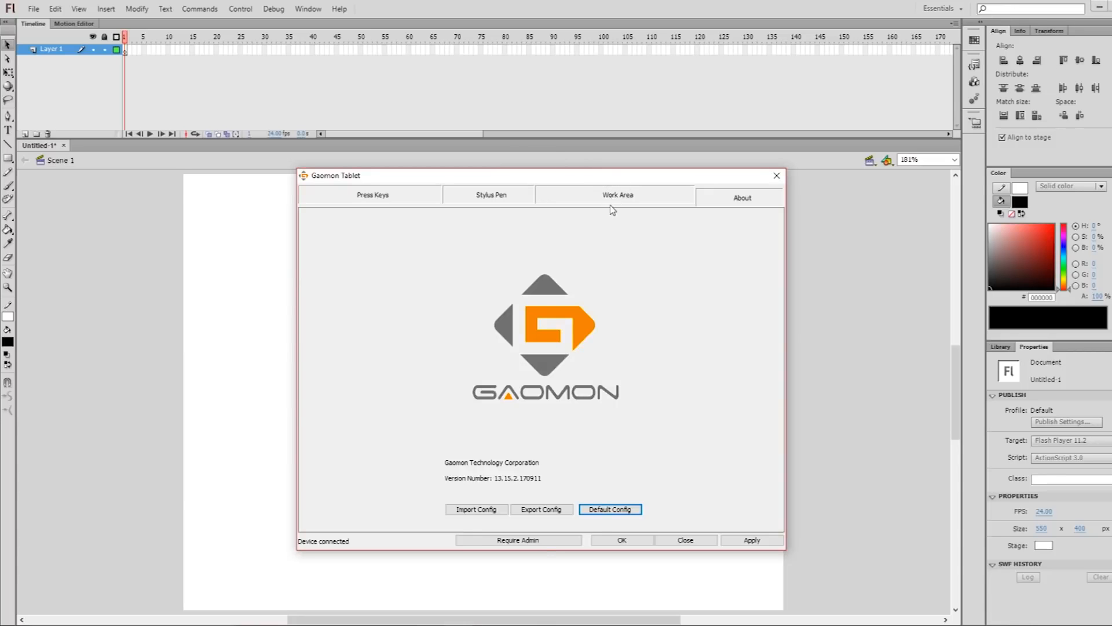
Set the Gaomon tablet's work area to Screen Ratio, apply the settings and close the driver window
click(613, 203)
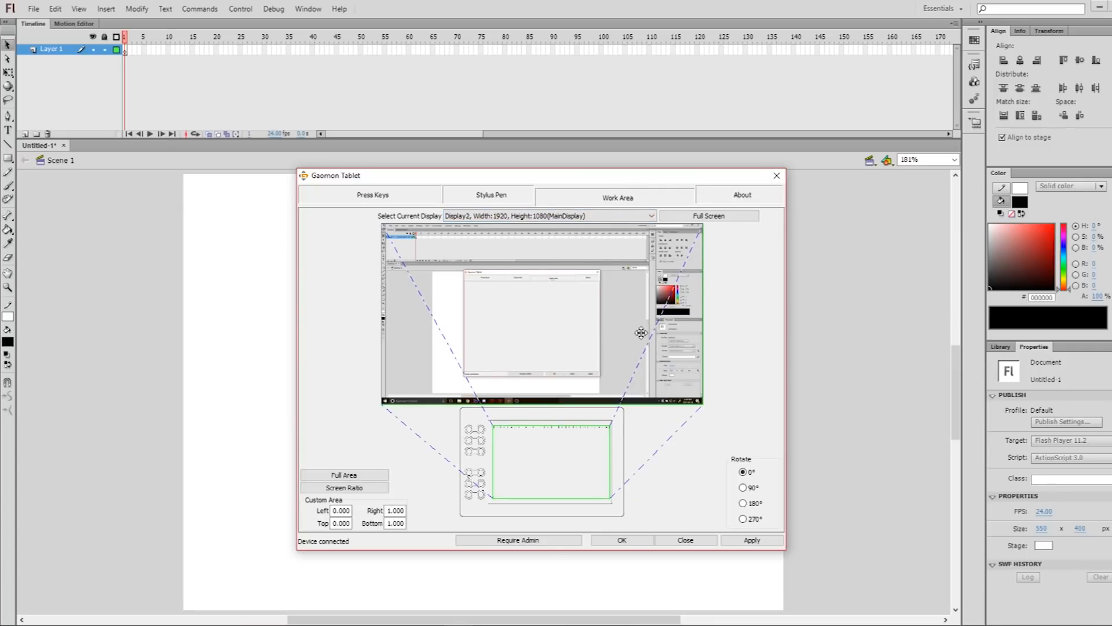
click(375, 475)
click(377, 488)
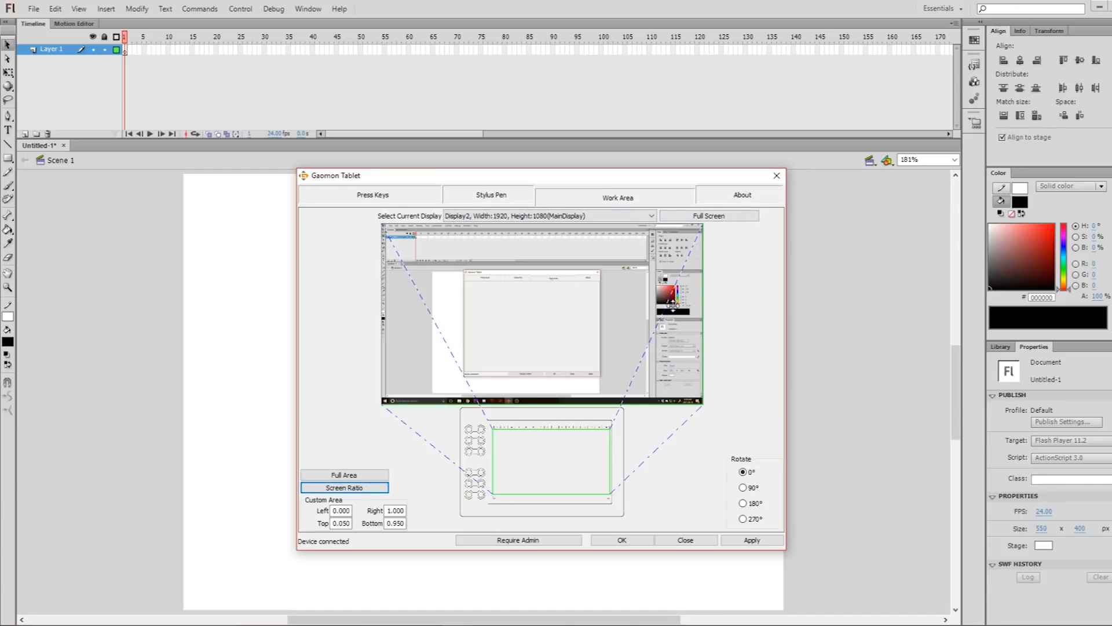
click(775, 539)
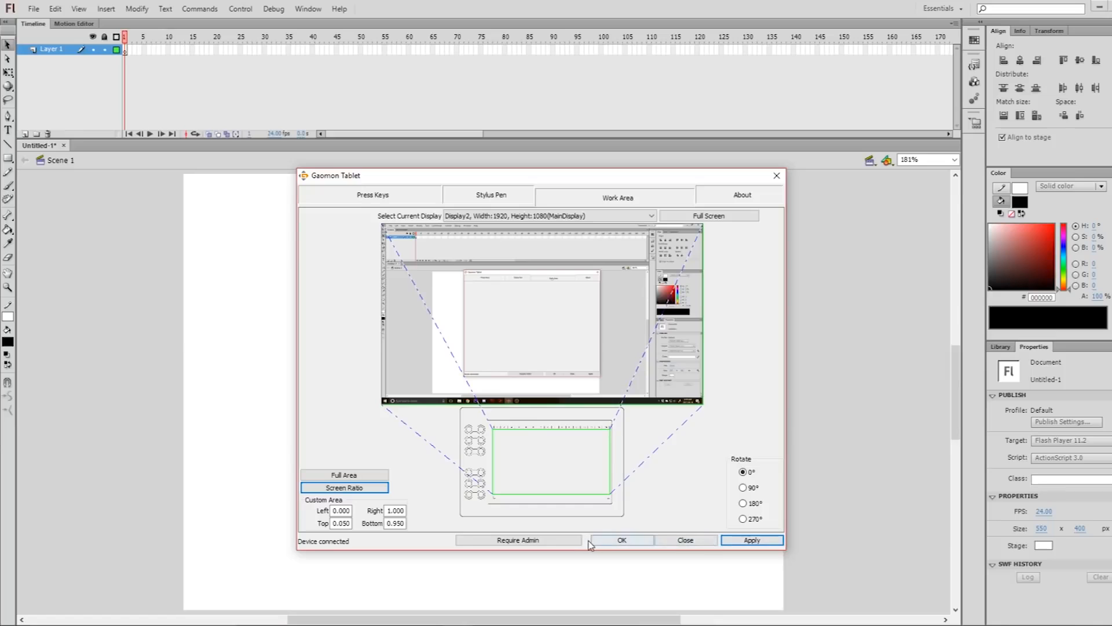
click(621, 539)
Try Brush strokes on the stage while toggling the brush's pressure option, undoing each stroke
key(b)
drag(415, 348, 454, 309)
key(ctrl+z)
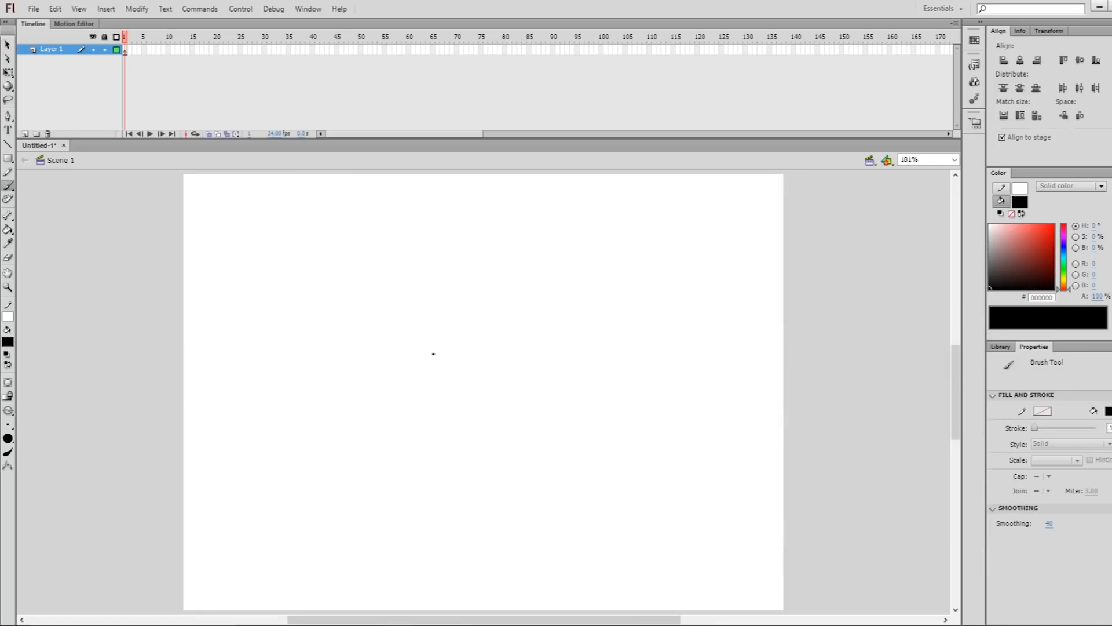
click(7, 451)
mouse_move(341, 332)
mouse_down()
mouse_move(405, 324)
mouse_move(477, 435)
mouse_move(303, 417)
mouse_move(401, 229)
mouse_move(517, 262)
mouse_move(608, 394)
mouse_move(669, 437)
mouse_move(487, 503)
mouse_up()
key(ctrl+z)
key(ctrl+z)
click(8, 452)
drag(449, 335, 466, 331)
key(ctrl+z)
Reduce the height of the timeline to give the stage more room
click(632, 134)
drag(619, 134, 456, 155)
drag(536, 138, 539, 98)
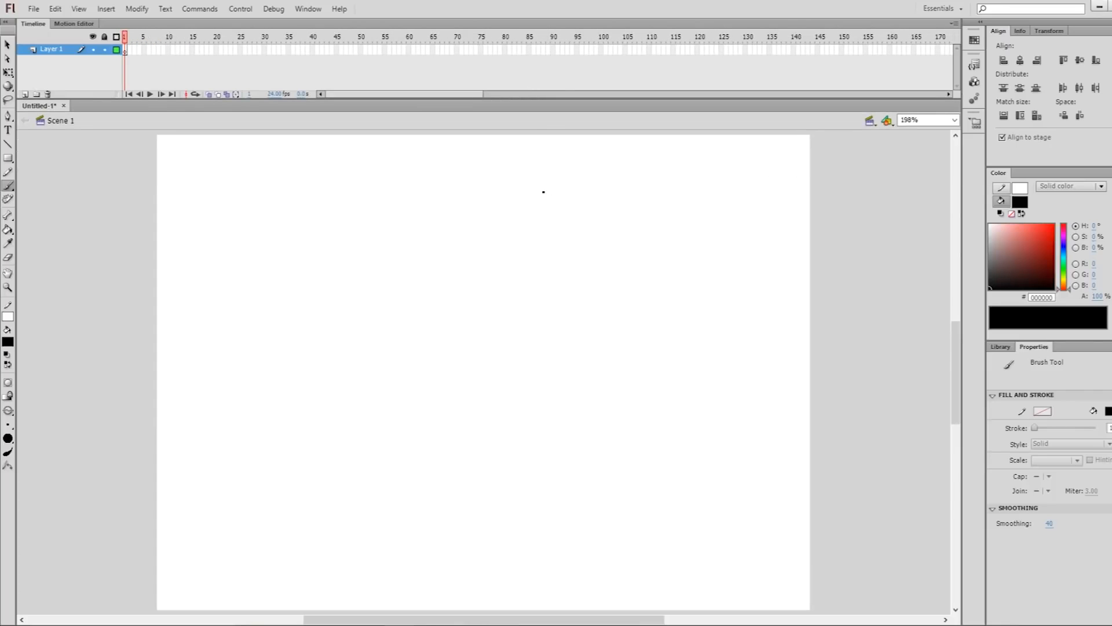
Draw the cartoon head's outline with the Brush tool, including the left cheek, rounded chin and right ear, redoing failed strokes
drag(383, 283, 395, 456)
key(ctrl+z)
mouse_move(359, 274)
mouse_down()
mouse_move(353, 344)
mouse_move(369, 470)
mouse_move(332, 382)
mouse_move(351, 460)
mouse_move(417, 509)
mouse_move(482, 525)
mouse_move(563, 515)
mouse_move(618, 491)
mouse_move(658, 441)
mouse_move(729, 404)
mouse_move(725, 345)
mouse_move(686, 356)
mouse_up()
key(ctrl+z)
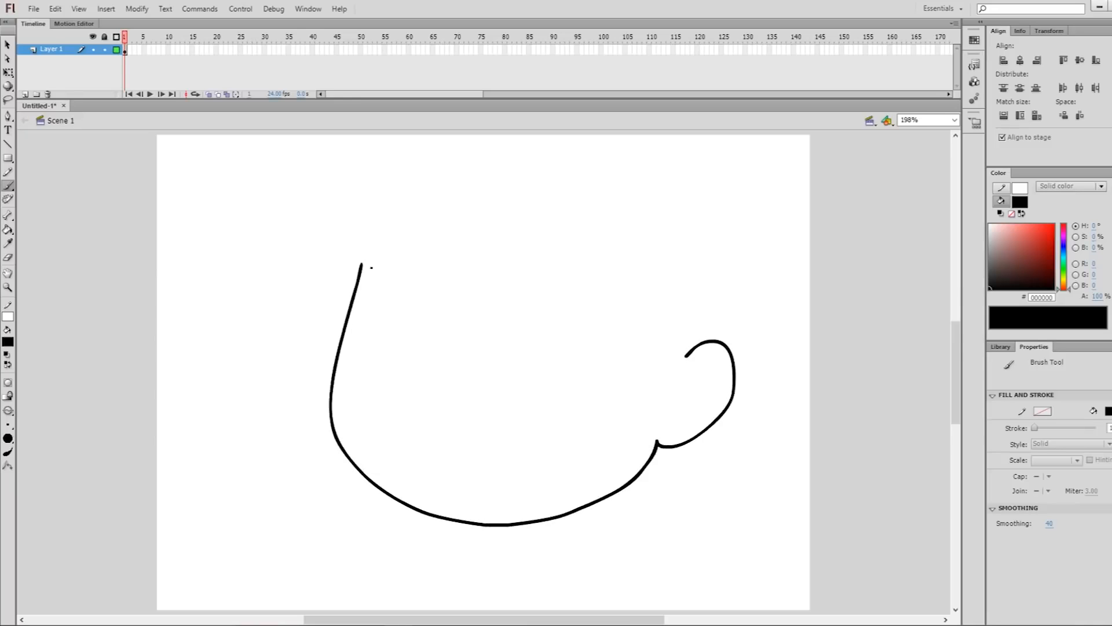
Draw the jagged fringe across the forehead and the pointed sideburn beside the ear, redoing failed strokes
mouse_move(362, 264)
mouse_down()
mouse_move(555, 215)
mouse_move(626, 236)
mouse_move(648, 398)
mouse_move(703, 290)
mouse_up()
key(ctrl+z)
mouse_move(619, 265)
mouse_down()
mouse_move(654, 250)
mouse_move(640, 426)
mouse_move(703, 298)
mouse_up()
key(ctrl+z)
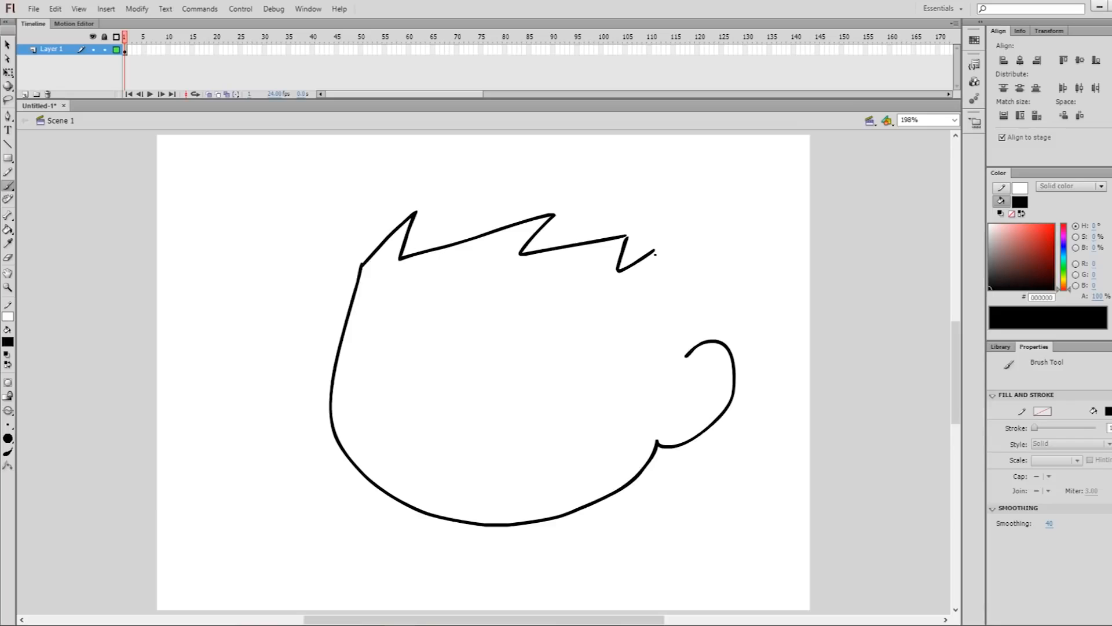
mouse_move(656, 286)
mouse_down()
mouse_move(671, 367)
mouse_move(695, 302)
mouse_up()
Draw the spiky outer outline of the hair from the left cheek over the head to the right ear
mouse_move(330, 373)
mouse_down()
mouse_move(348, 249)
mouse_move(366, 278)
mouse_move(348, 288)
mouse_move(380, 201)
mouse_move(366, 229)
mouse_up()
key(ctrl+z)
key(ctrl+z)
mouse_move(325, 330)
mouse_down()
mouse_move(330, 293)
mouse_move(380, 214)
mouse_move(380, 240)
mouse_up()
key(ctrl+z)
mouse_move(298, 364)
mouse_down()
mouse_move(350, 233)
mouse_move(440, 192)
mouse_move(639, 262)
mouse_up()
mouse_move(668, 298)
mouse_down()
mouse_move(615, 219)
mouse_move(626, 208)
mouse_move(668, 322)
mouse_move(657, 317)
mouse_move(652, 376)
mouse_up()
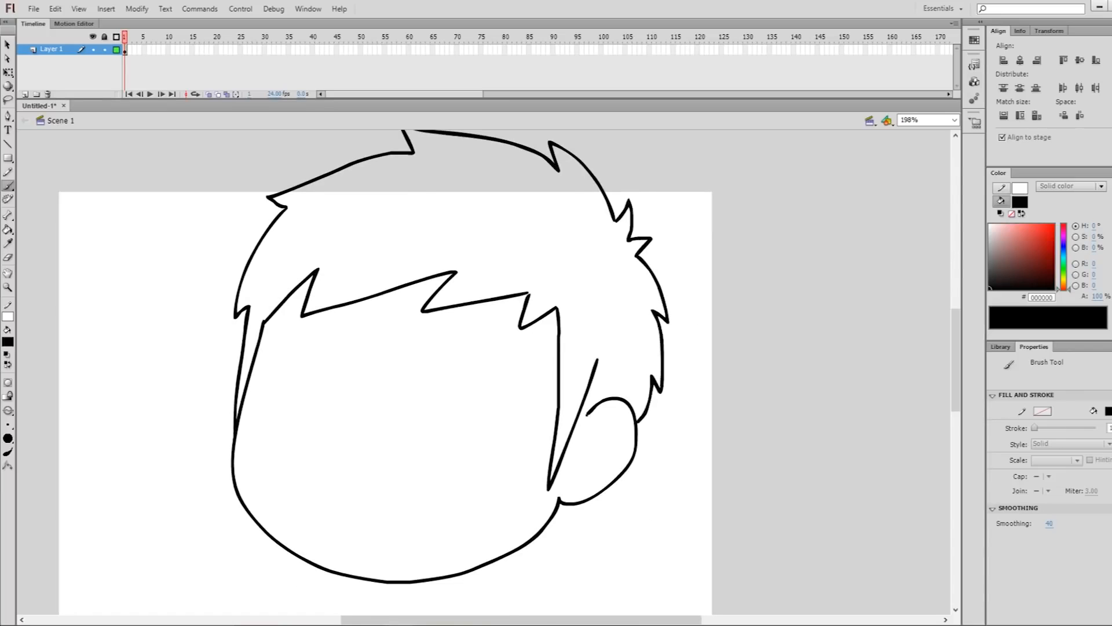
drag(641, 393, 614, 361)
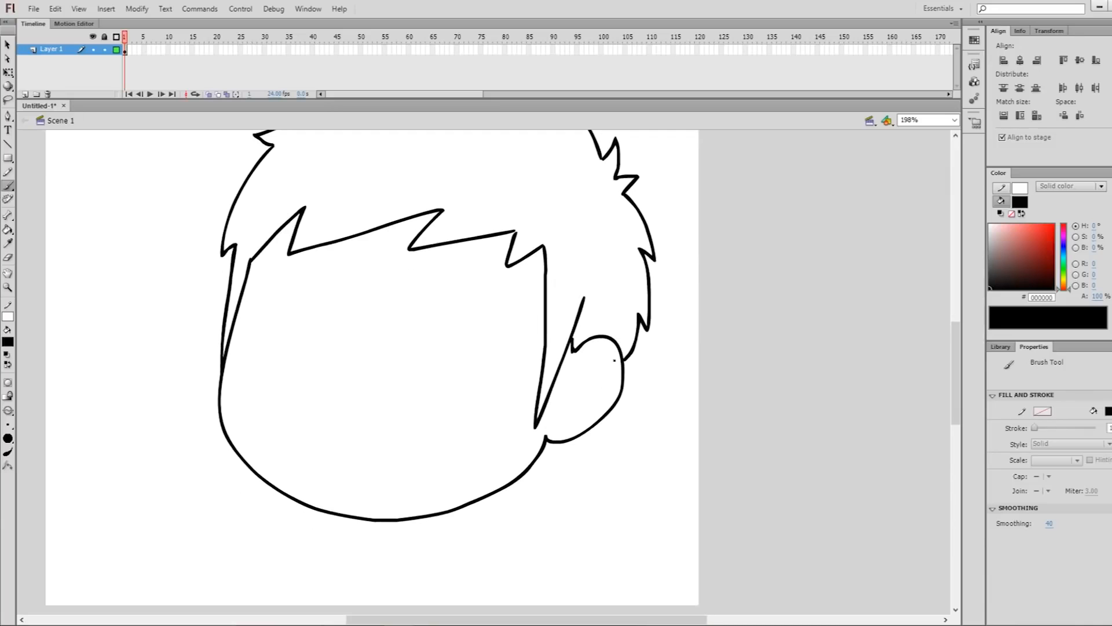
key(l)
mouse_move(633, 316)
mouse_down()
mouse_move(627, 336)
mouse_move(628, 307)
mouse_up()
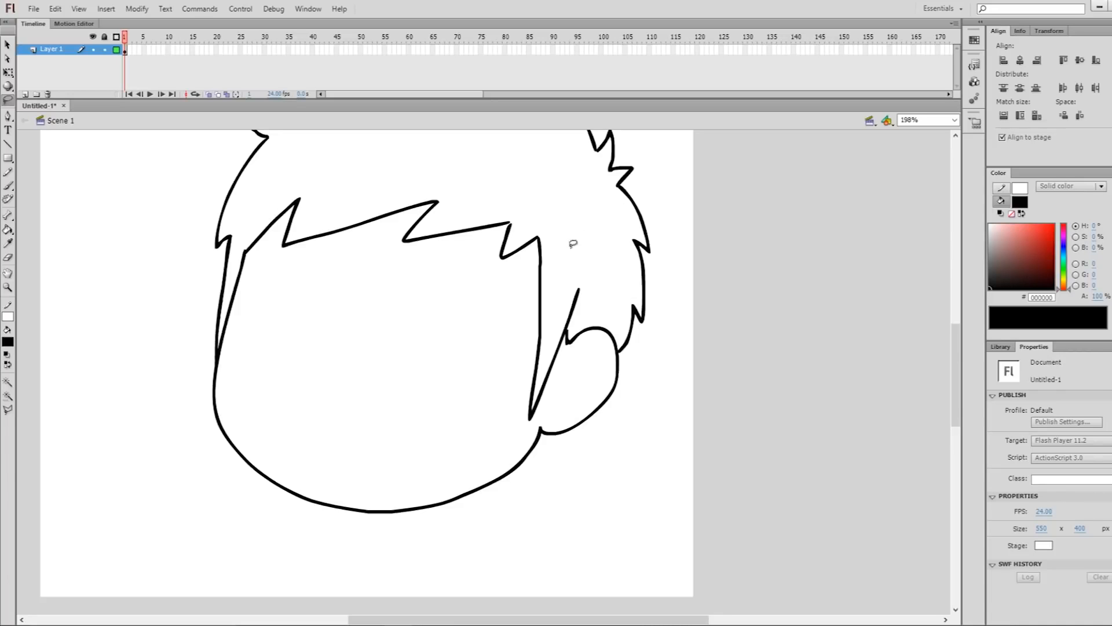
key(b)
drag(550, 209, 613, 243)
key(ctrl+a)
key(v)
drag(685, 225, 663, 293)
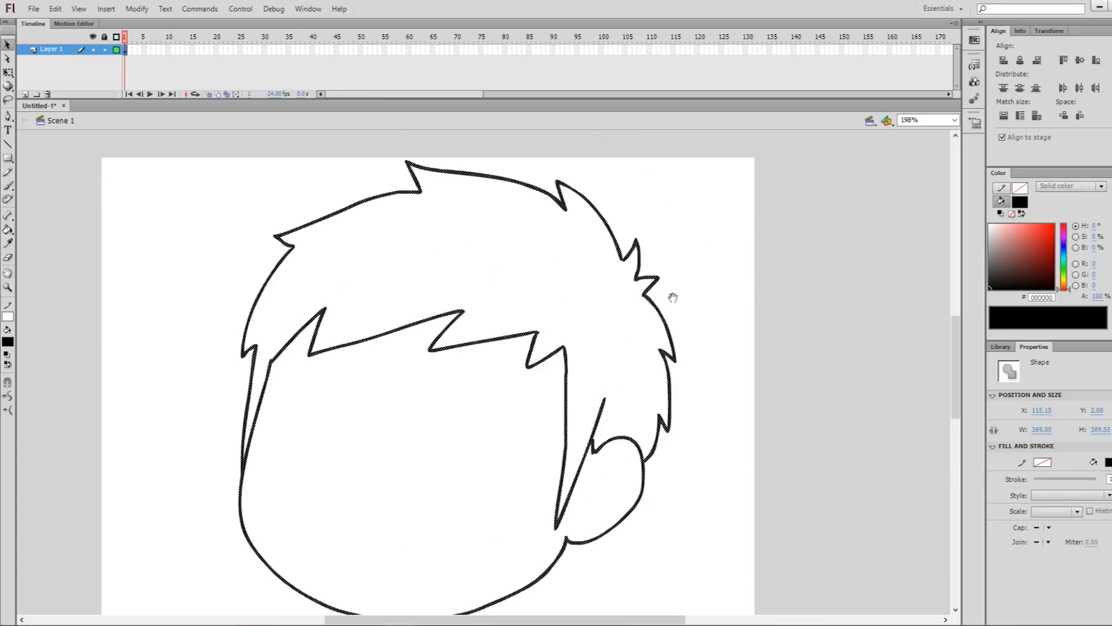
key(q)
drag(697, 143, 694, 149)
click(720, 258)
drag(720, 306, 736, 288)
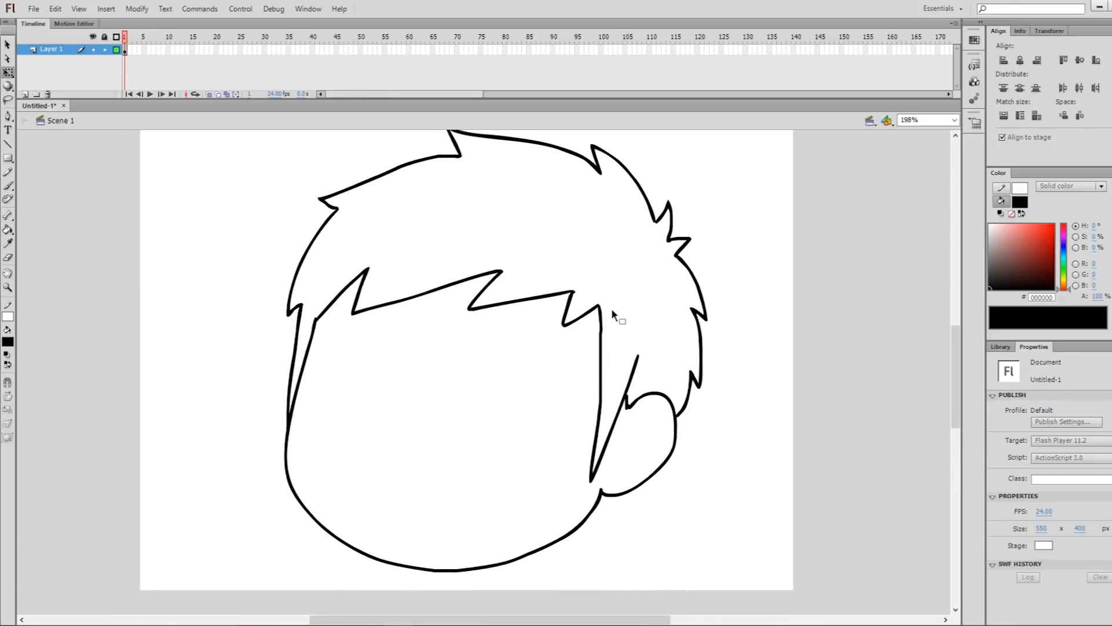
key(l)
mouse_move(595, 318)
mouse_down()
mouse_move(624, 315)
mouse_move(586, 367)
mouse_move(613, 364)
mouse_up()
click(643, 298)
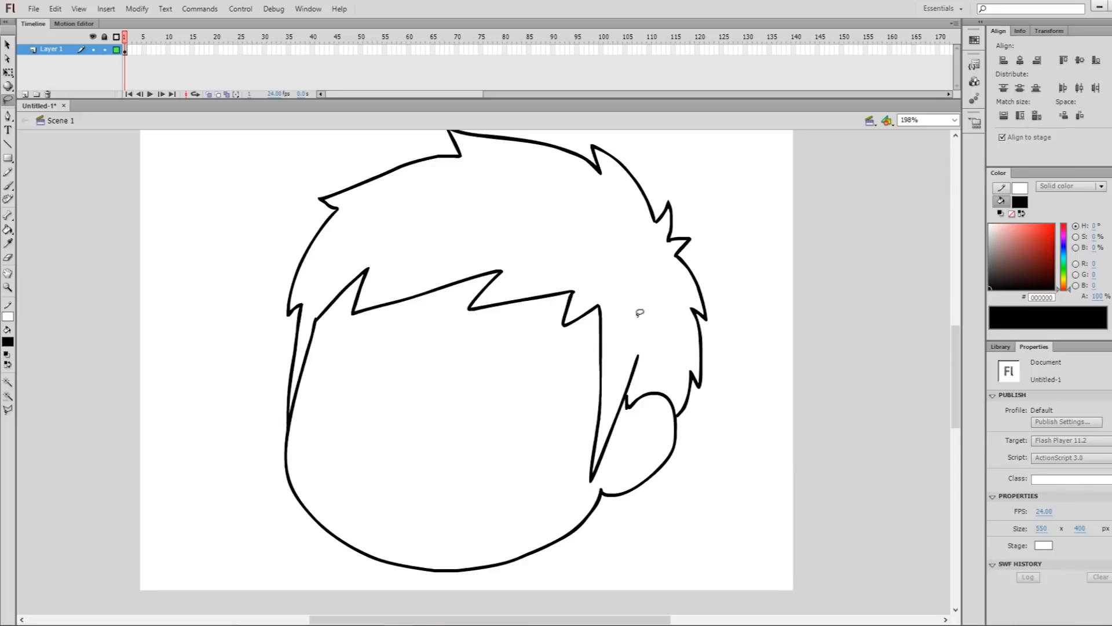
key(ctrl+2)
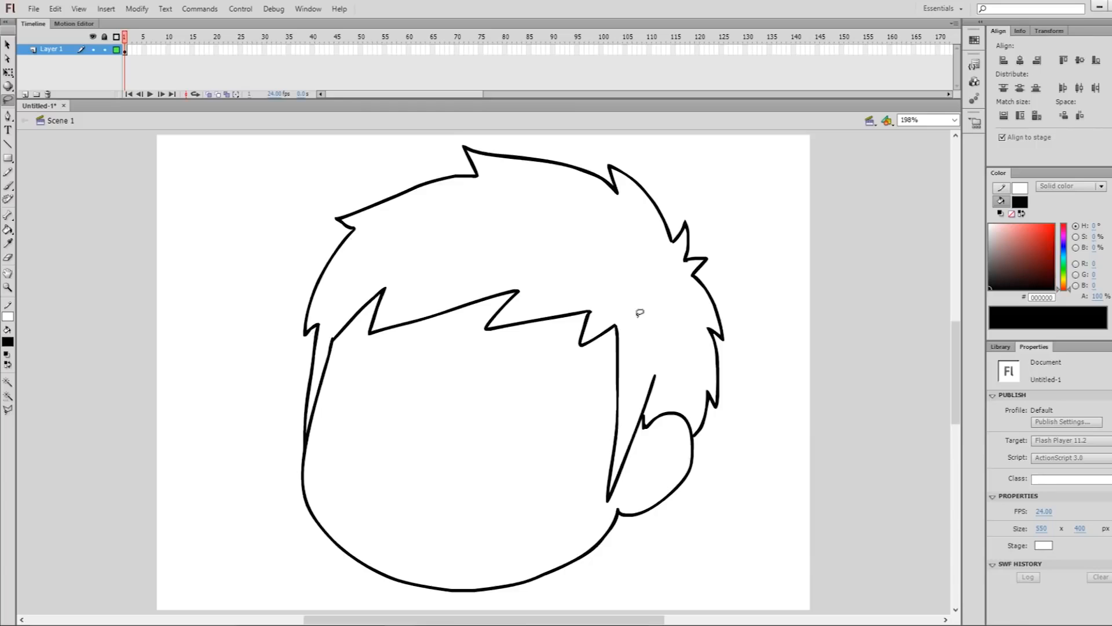
key(b)
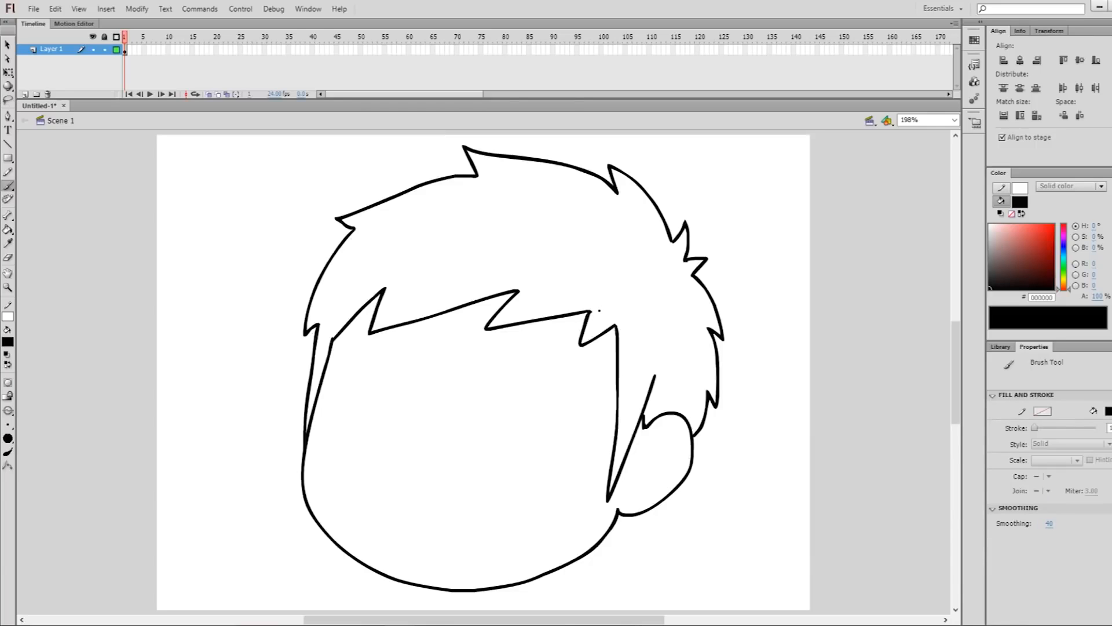
key(e)
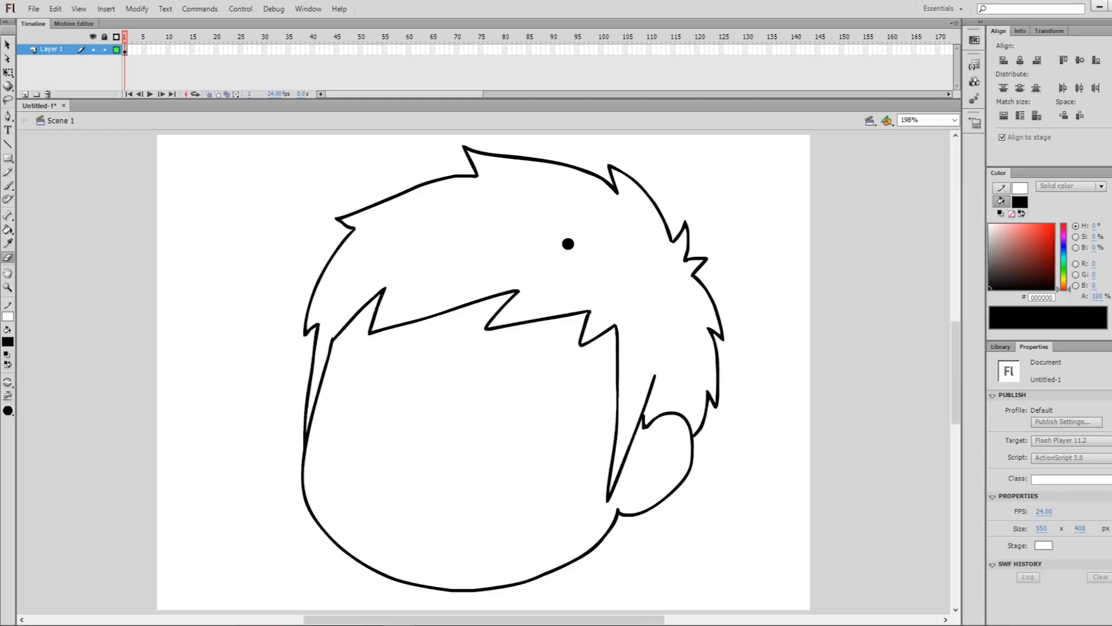
Draw the short neck with a curved base and a shadow line beneath the chin using the Brush tool
key(b)
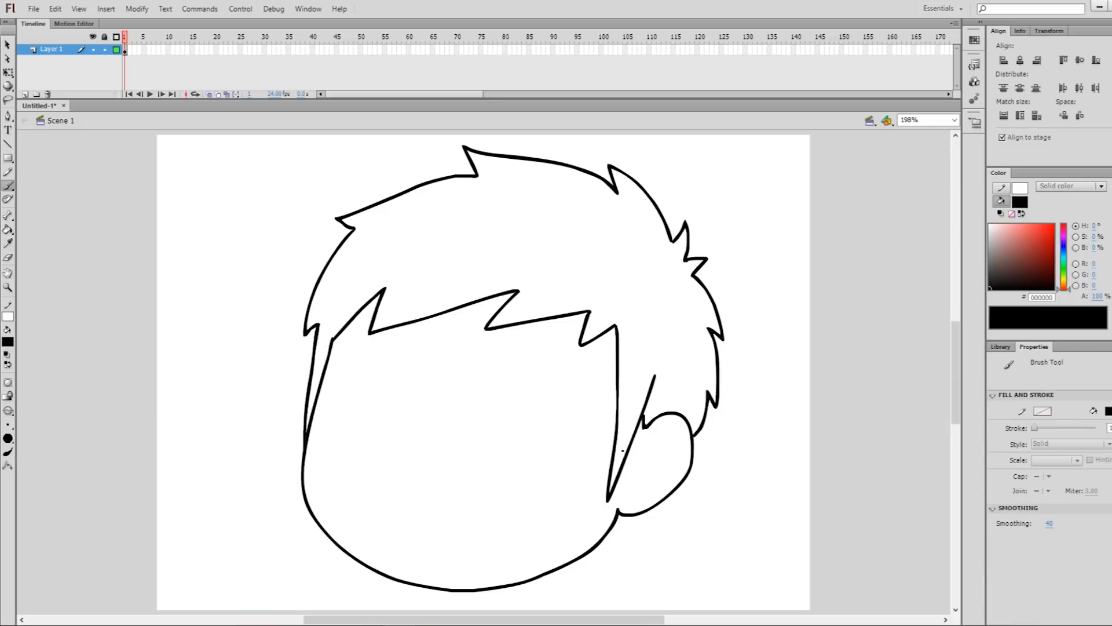
drag(558, 529, 584, 469)
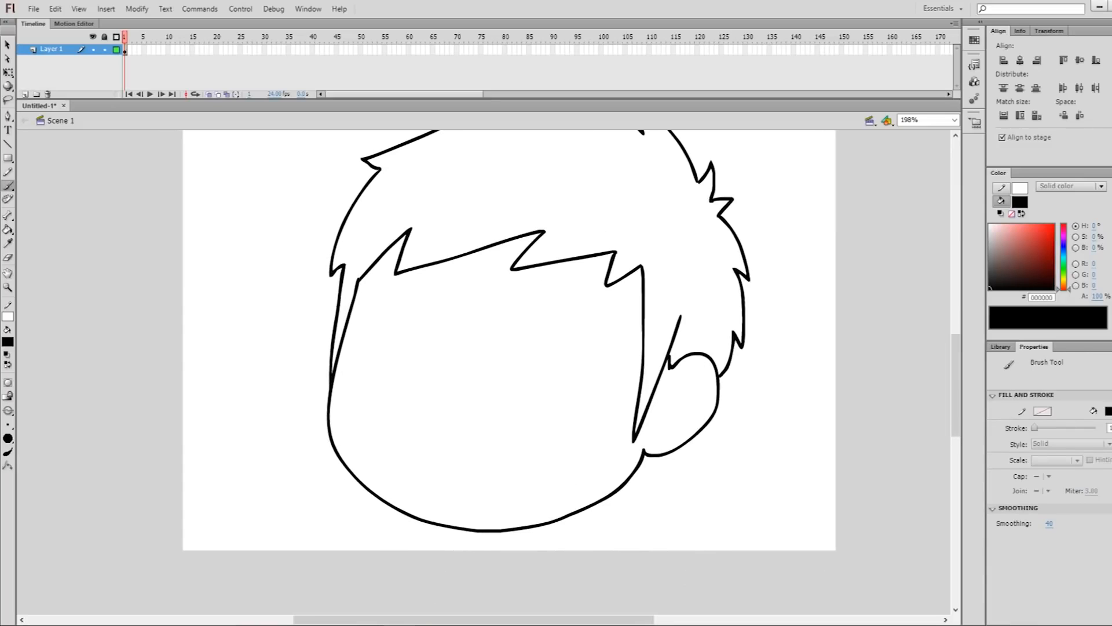
drag(576, 514, 571, 563)
drag(480, 562, 572, 568)
drag(486, 532, 576, 514)
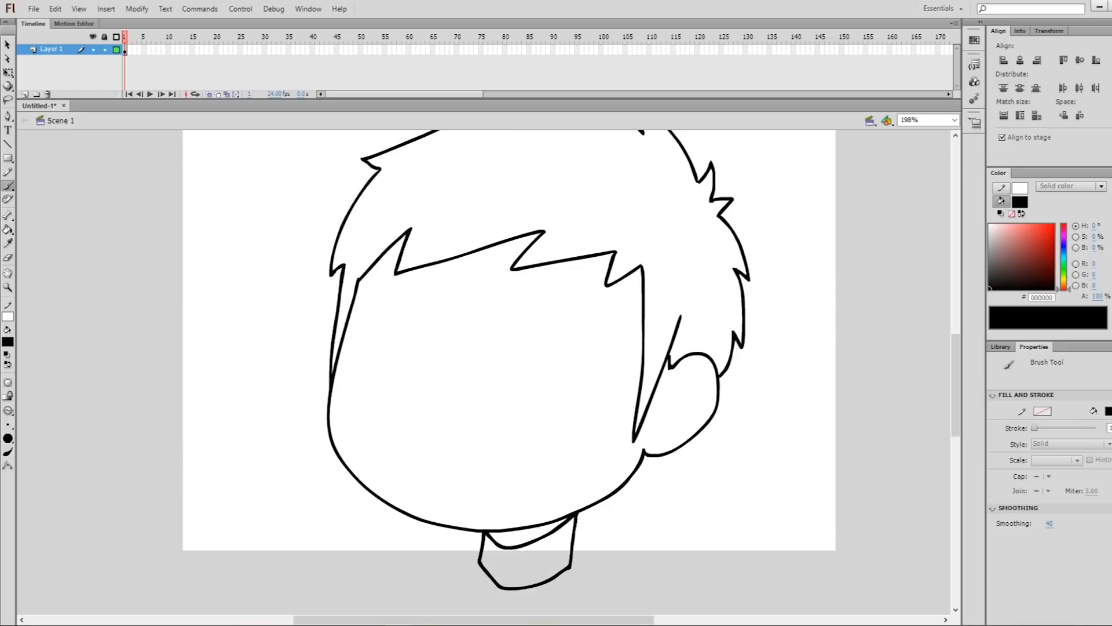
Fill the shadow area beneath the chin with black using the Paint Bucket, redoing the first fill
key(k)
click(523, 547)
key(ctrl+z)
click(525, 541)
scroll(586, 485, up, 3)
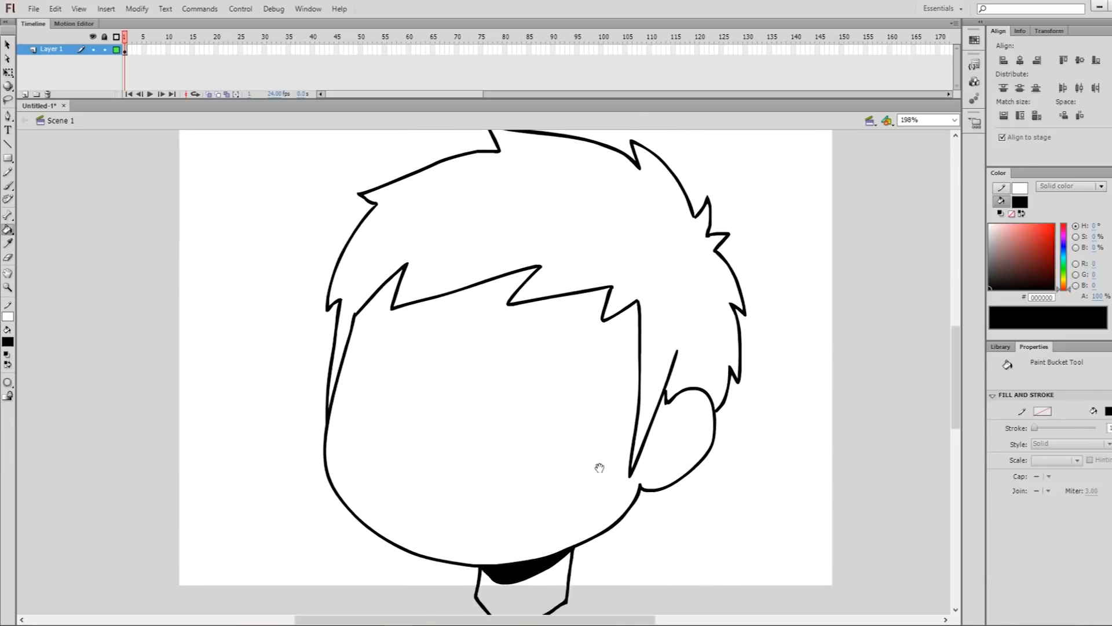
Draw the spiky hair tuft at the nape below the ear and fill all the hair with a near-black grey
key(b)
mouse_move(591, 587)
mouse_down()
mouse_move(612, 546)
mouse_move(667, 495)
mouse_move(575, 544)
mouse_move(606, 548)
mouse_move(660, 484)
mouse_up()
key(ctrl+z)
drag(800, 225, 837, 255)
click(990, 284)
key(k)
click(626, 203)
click(690, 511)
Mix a light peach skin colour and fill the face, neck and ear with it
click(999, 225)
drag(1064, 281, 1055, 283)
click(649, 371)
click(615, 574)
drag(785, 273, 770, 317)
click(1064, 286)
drag(671, 451, 673, 422)
Shade the forehead beneath the fringe, bounded by a temporary straight line, and the inner ear with the darker skin tone E7BFA7
click(1007, 230)
key(b)
key(n)
drag(371, 332, 856, 298)
key(k)
click(618, 301)
key(Delete)
drag(731, 418, 719, 455)
drag(841, 355, 845, 386)
Pick the darker grey 0E0E0E and add jagged shadow areas along the fringe, sideburn and nape hair
click(990, 286)
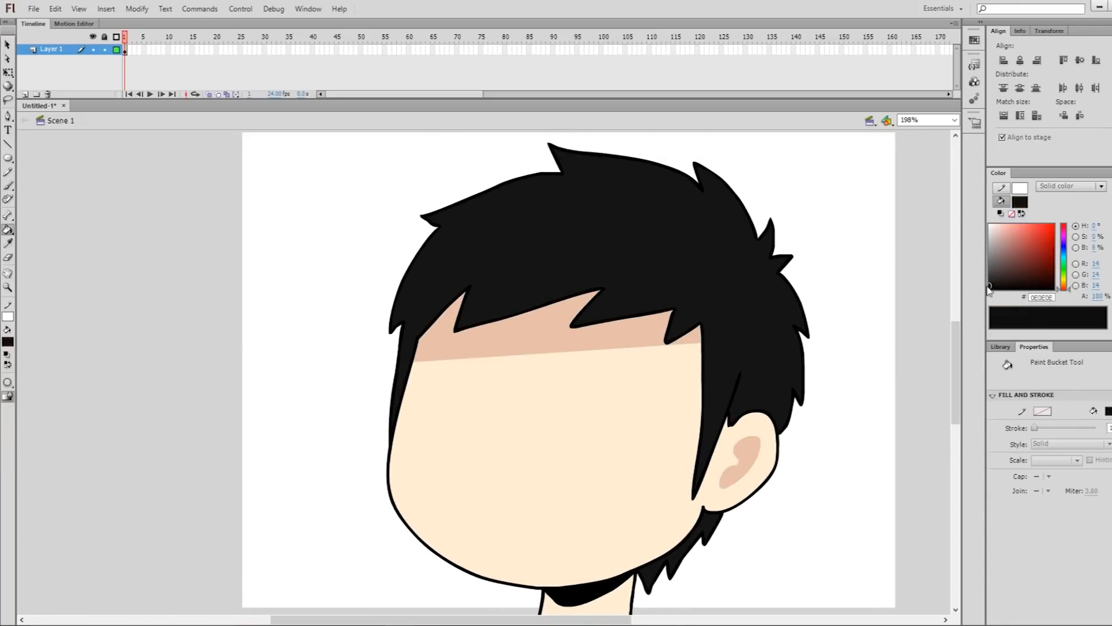
key(b)
drag(728, 323, 802, 313)
key(k)
click(725, 365)
click(721, 452)
mouse_move(704, 504)
mouse_down()
mouse_move(717, 433)
mouse_move(706, 479)
mouse_up()
Sample the black outline colour and create a new empty group for the facial features
key(i)
click(773, 405)
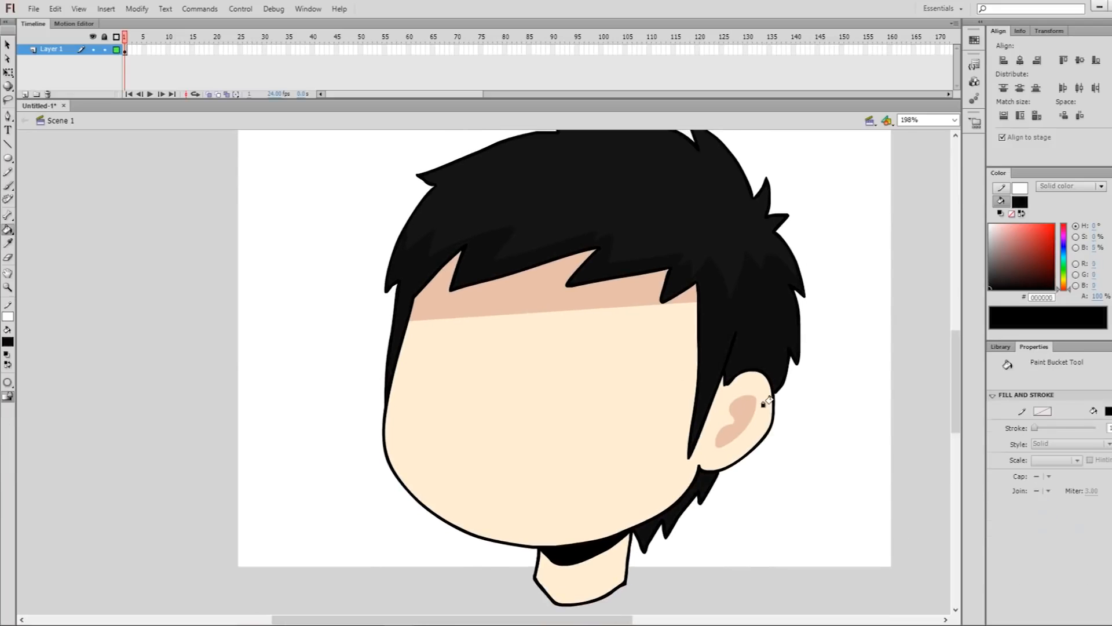
key(b)
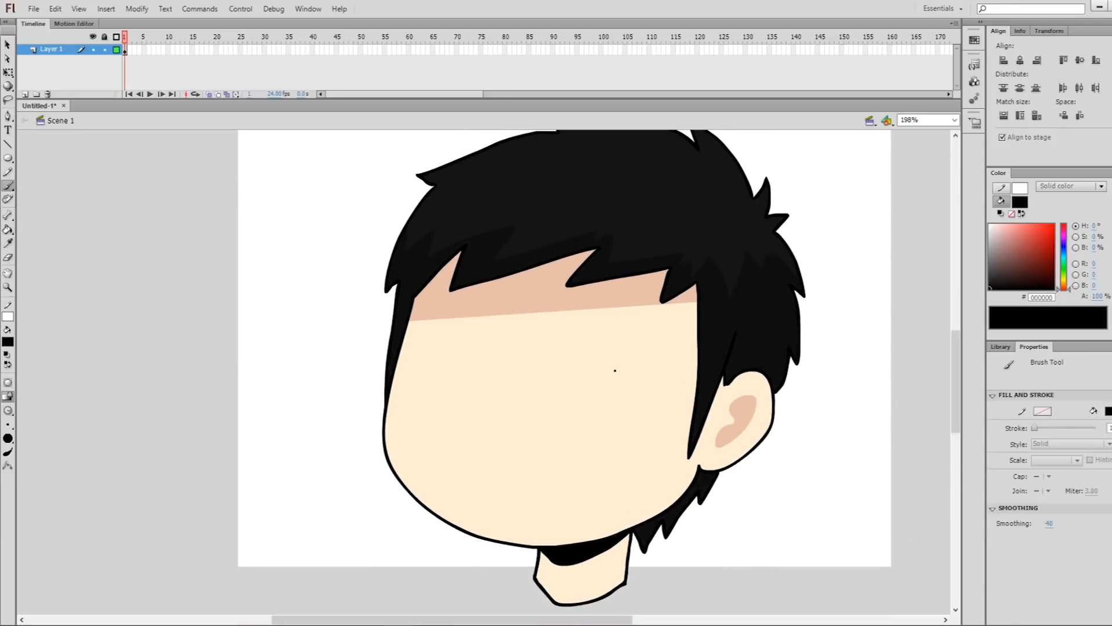
key(ctrl+g)
Draw the large right eye with a flat, slanted top lid and a rounded base, redoing failed strokes and adjusting the lid line
drag(558, 359, 651, 378)
key(ctrl+z)
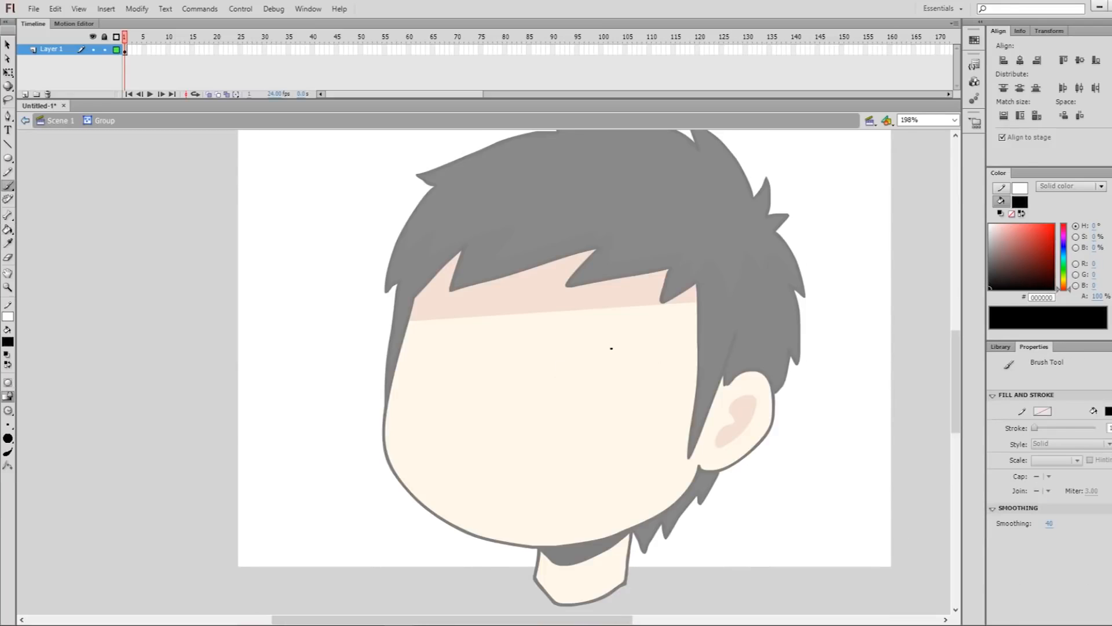
key(ctrl+z)
mouse_move(563, 358)
mouse_down()
mouse_move(605, 338)
mouse_move(596, 351)
mouse_up()
mouse_move(648, 385)
mouse_down()
mouse_move(626, 417)
mouse_move(574, 420)
mouse_move(559, 407)
mouse_move(551, 363)
mouse_move(585, 358)
mouse_move(549, 351)
mouse_move(626, 360)
mouse_move(630, 418)
mouse_move(559, 405)
mouse_move(550, 353)
mouse_move(572, 358)
mouse_move(597, 400)
mouse_up()
key(ctrl+z)
key(ctrl+z)
key(l)
click(606, 376)
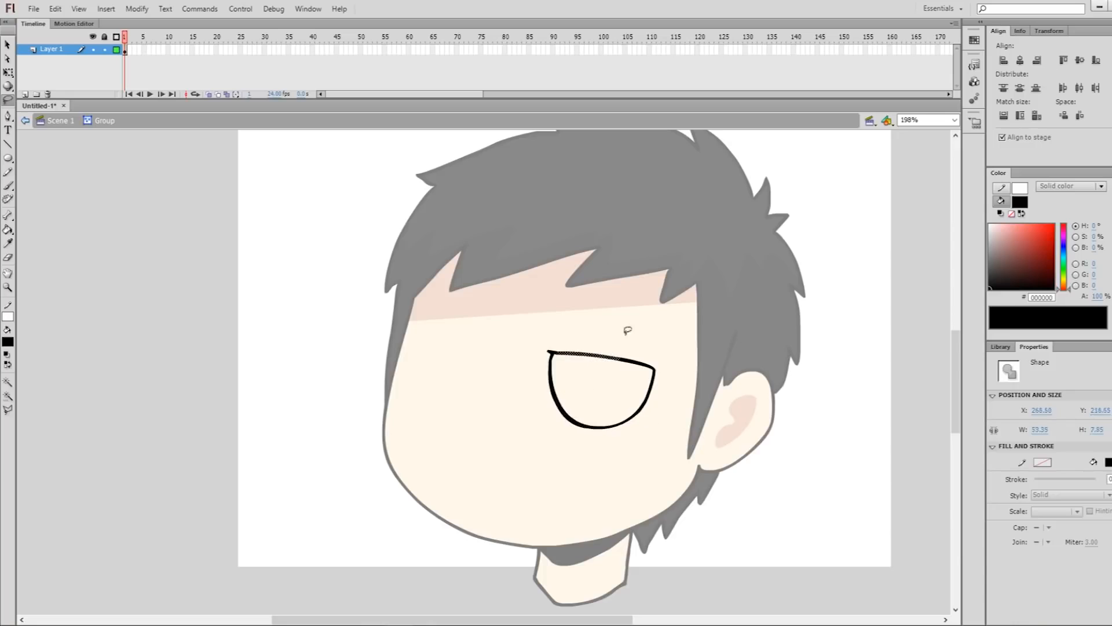
Draw the smaller, flat-topped left eye with the Brush tool, redoing the failed lid stroke and adjusting it with the Lasso
key(b)
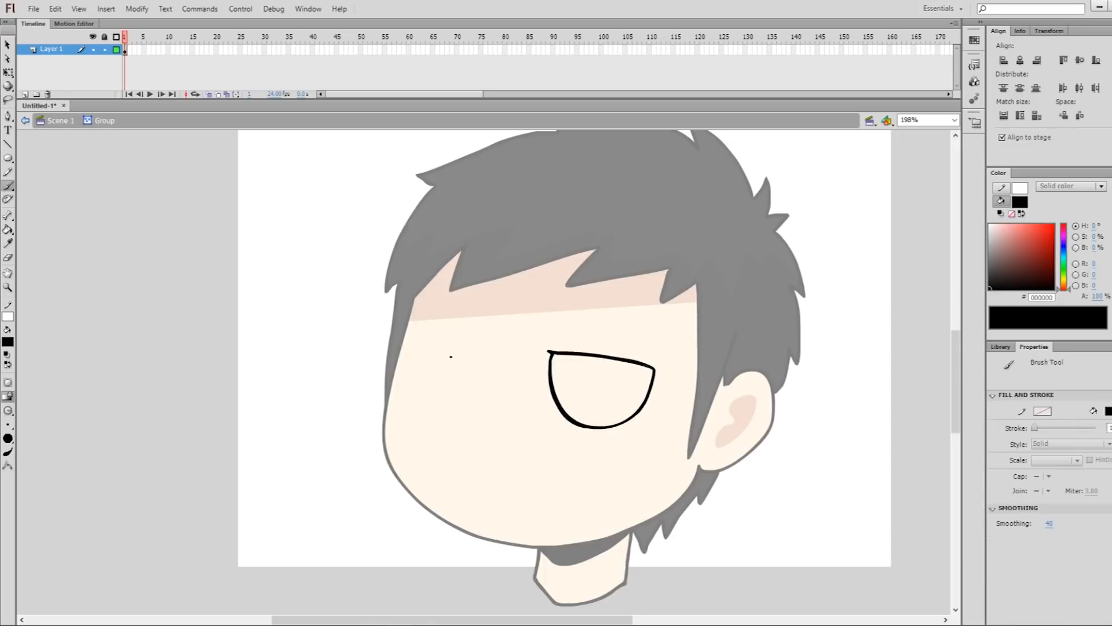
drag(432, 341, 495, 348)
key(ctrl+z)
key(l)
mouse_move(425, 343)
mouse_down()
mouse_move(494, 349)
mouse_move(463, 305)
mouse_up()
Paint tall black pupils hanging from the upper lids of both eyes
key(b)
mouse_move(452, 328)
mouse_down()
mouse_move(457, 360)
mouse_move(474, 330)
mouse_up()
mouse_move(590, 339)
mouse_down()
mouse_move(616, 341)
mouse_move(599, 374)
mouse_up()
mouse_move(554, 320)
mouse_down()
mouse_move(534, 355)
mouse_move(545, 330)
mouse_up()
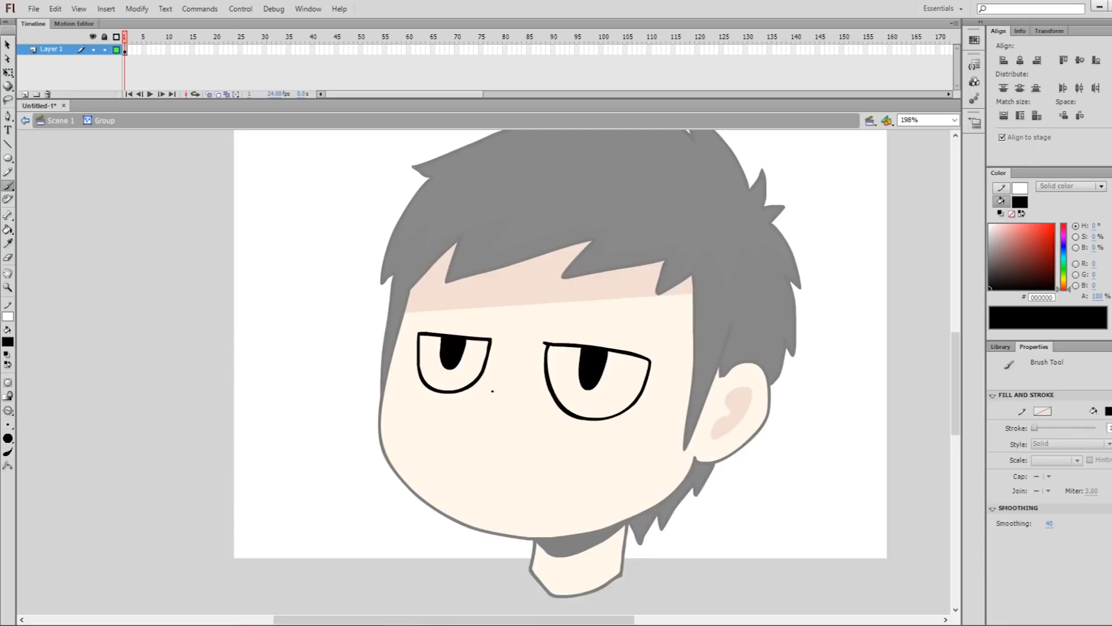
Draw the rounded nose outline and its nostril between the eyes, redoing failed strokes
key(ctrl+z)
key(ctrl+z)
mouse_move(492, 388)
mouse_down()
mouse_move(467, 438)
mouse_move(485, 431)
mouse_up()
key(ctrl+z)
key(ctrl+z)
drag(487, 391, 472, 392)
drag(466, 430, 501, 430)
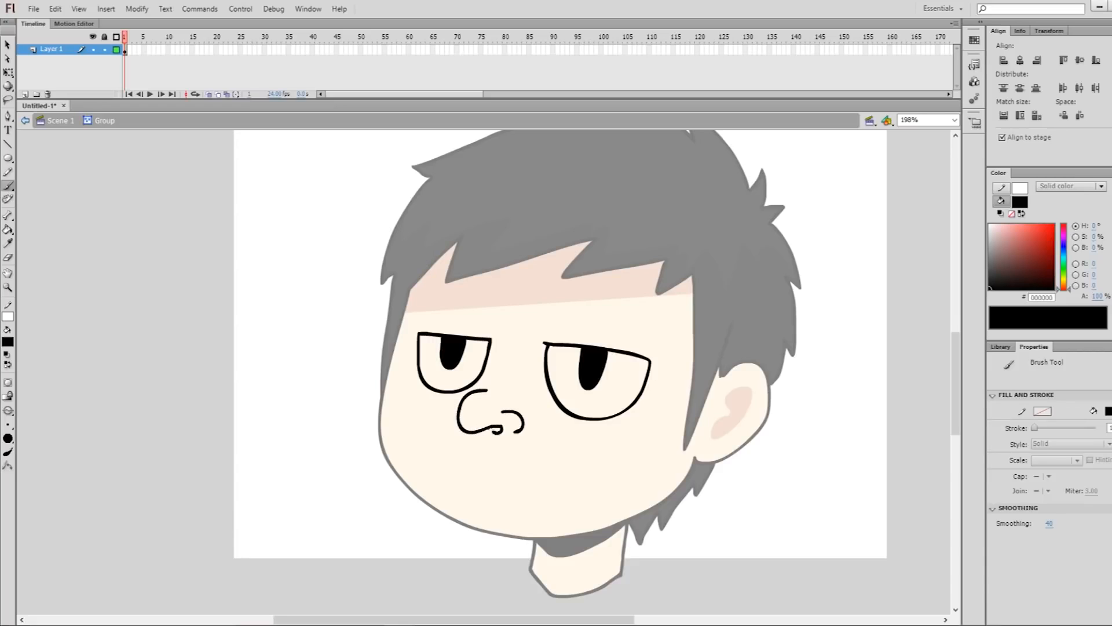
Draw the small curved nose-wing lines on both sides of the nose and fill the nostril with black
key(v)
key(b)
drag(518, 412, 531, 436)
key(v)
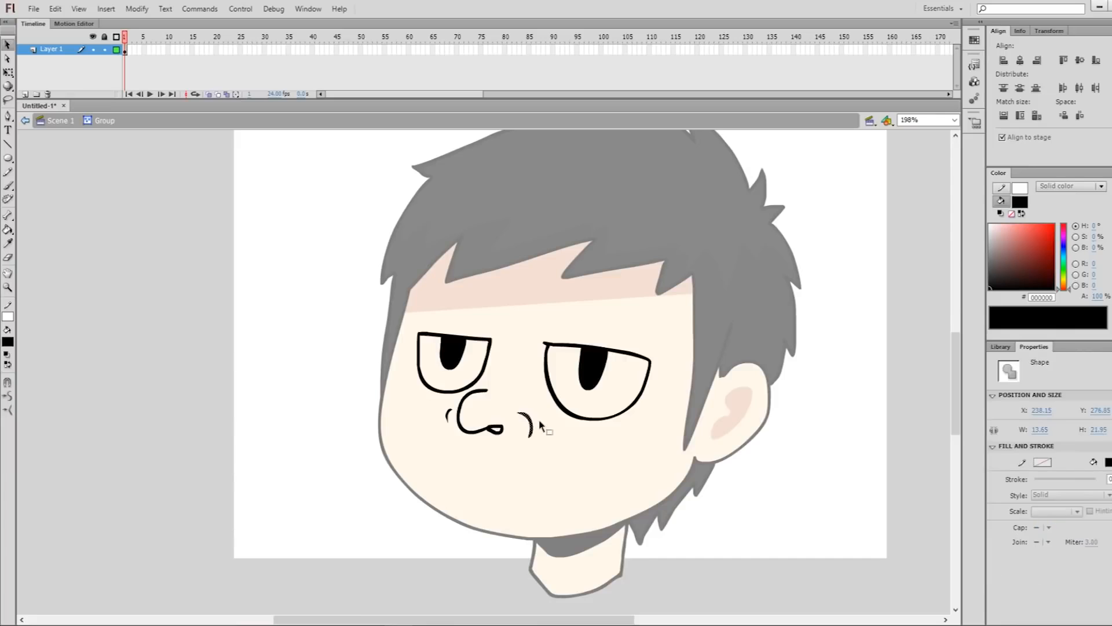
click(495, 430)
key(l)
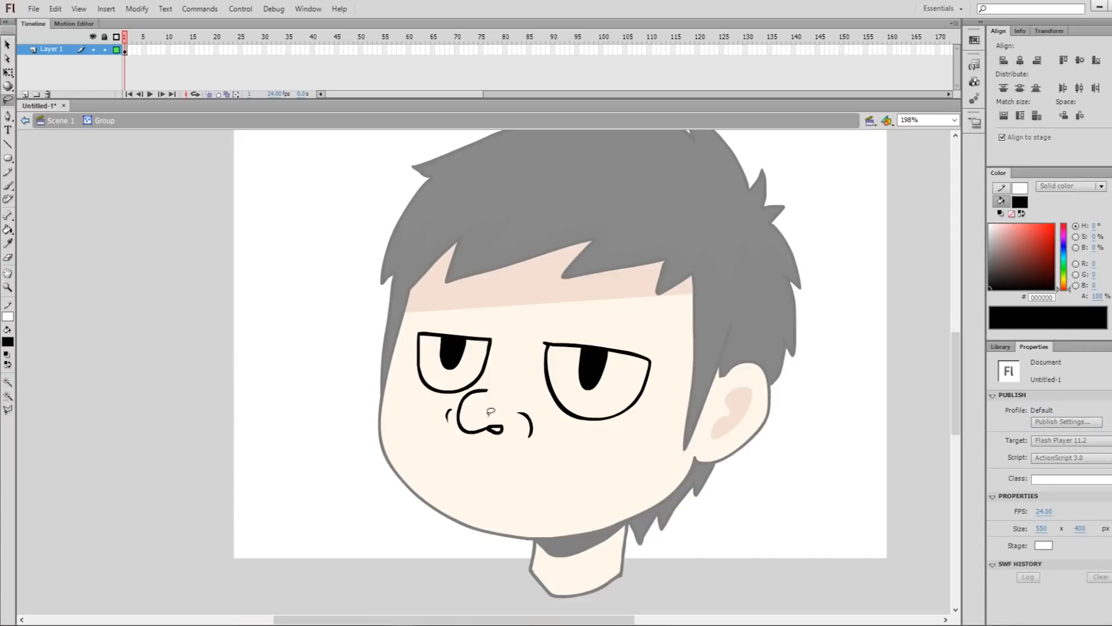
click(502, 415)
Draw tapered bag lines under both eyes and creases beside the nose, and outline the closed lips
key(b)
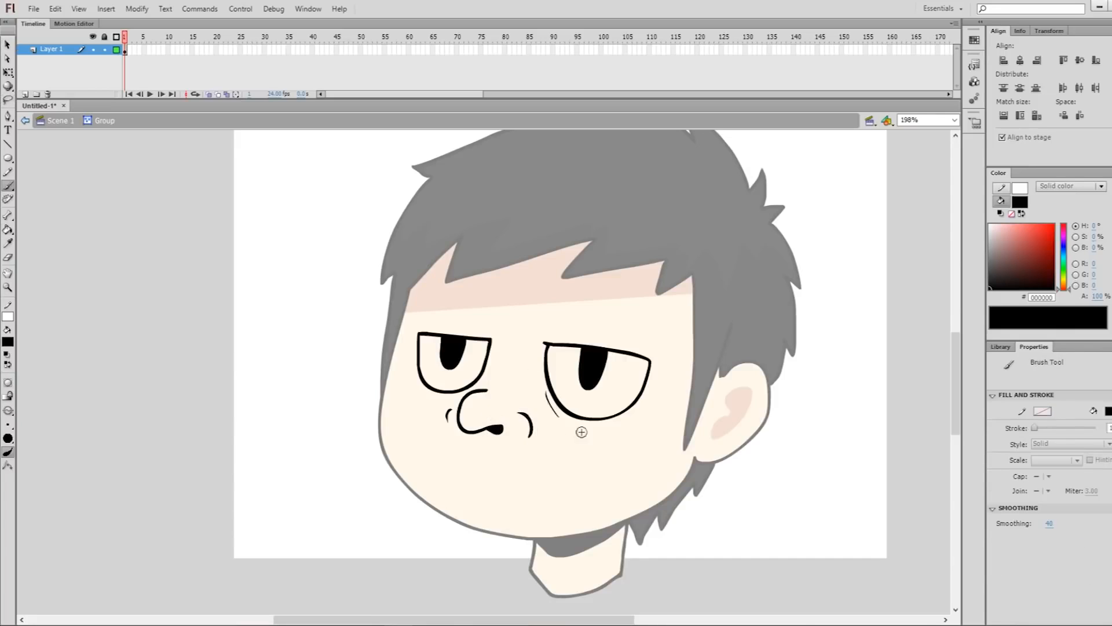
drag(545, 391, 557, 425)
mouse_move(566, 430)
mouse_down()
mouse_move(597, 443)
mouse_move(632, 418)
mouse_up()
mouse_move(414, 378)
mouse_down()
mouse_move(424, 407)
mouse_move(473, 394)
mouse_up()
drag(529, 418, 570, 478)
mouse_move(447, 413)
mouse_down()
mouse_move(415, 438)
mouse_move(541, 475)
mouse_up()
drag(431, 463, 533, 488)
Add tapered crease lines along the lower left jaw and the chin, redoing one failed stroke
drag(422, 490, 436, 509)
drag(493, 531, 600, 509)
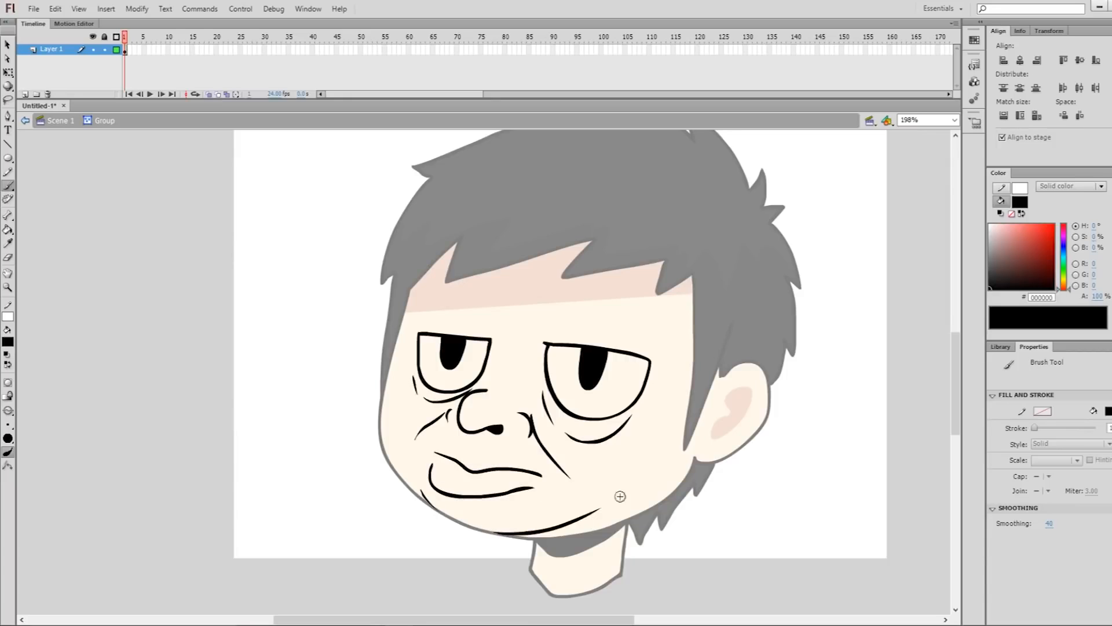
drag(522, 534, 597, 512)
key(ctrl+z)
drag(517, 534, 593, 524)
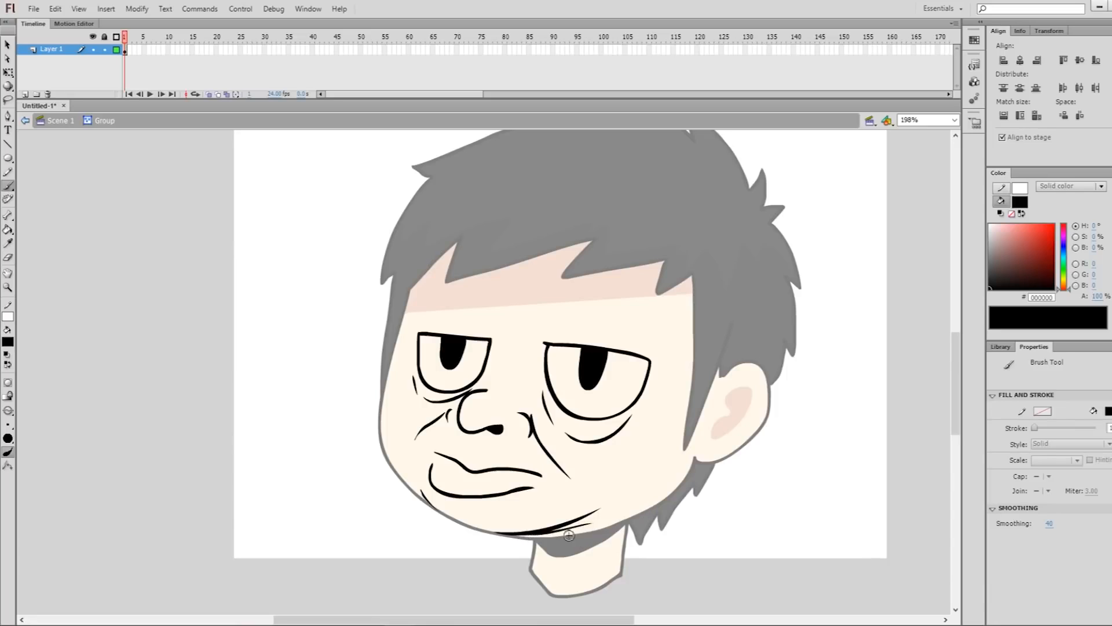
key(l)
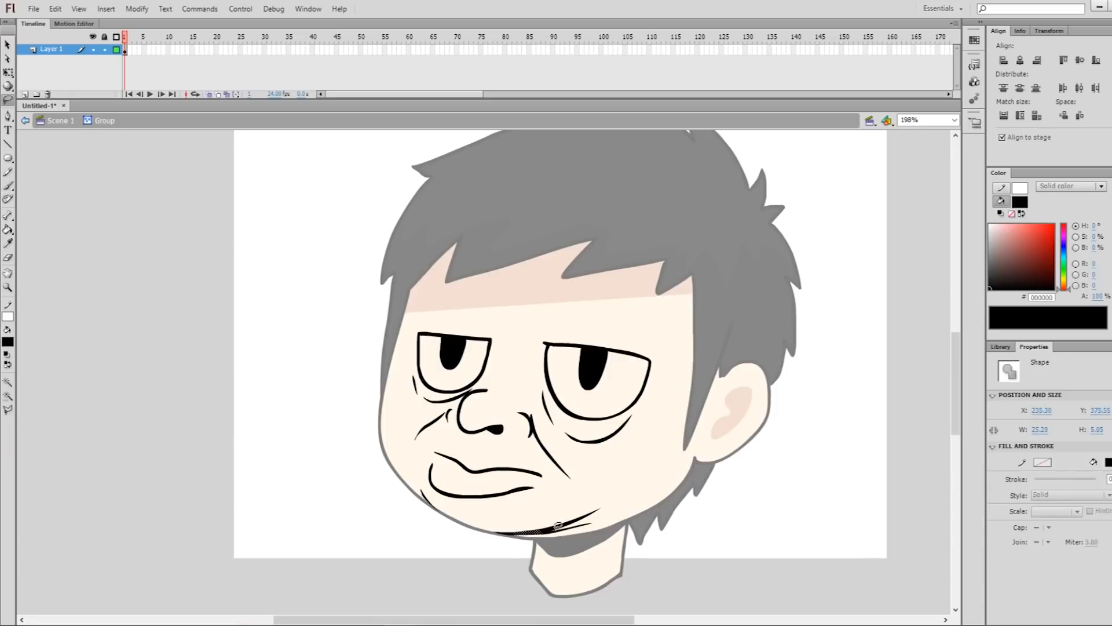
Shift the lips slightly to the left and add the upper-lip contour and small wrinkles around the mouth
key(b)
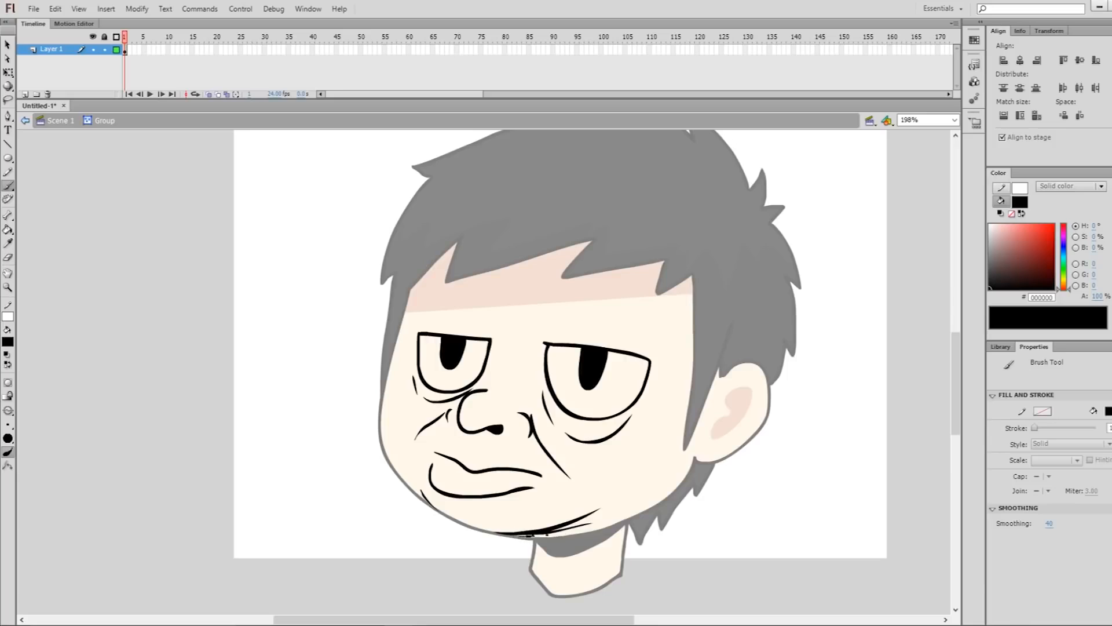
mouse_move(444, 447)
mouse_down()
mouse_move(467, 453)
mouse_move(482, 494)
mouse_up()
key(l)
key(v)
key(b)
drag(464, 440, 481, 444)
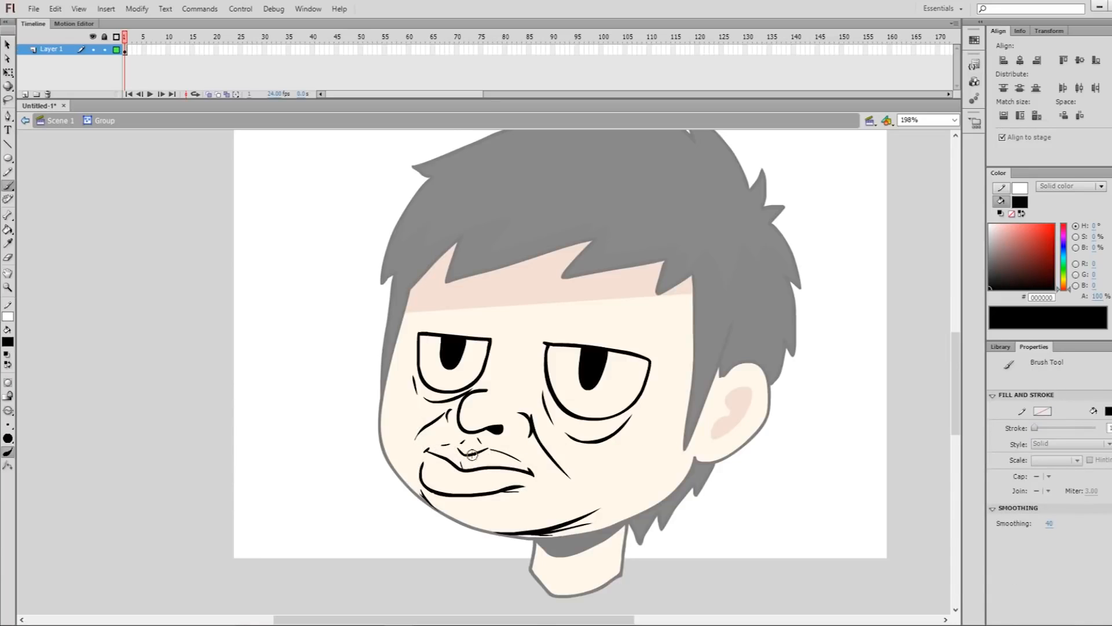
drag(457, 448, 481, 452)
Add outer-corner wrinkles and upper eyelid creases to both eyes, fill the eyeballs white, and leave the group
scroll(505, 464, right, 2)
drag(631, 385, 643, 375)
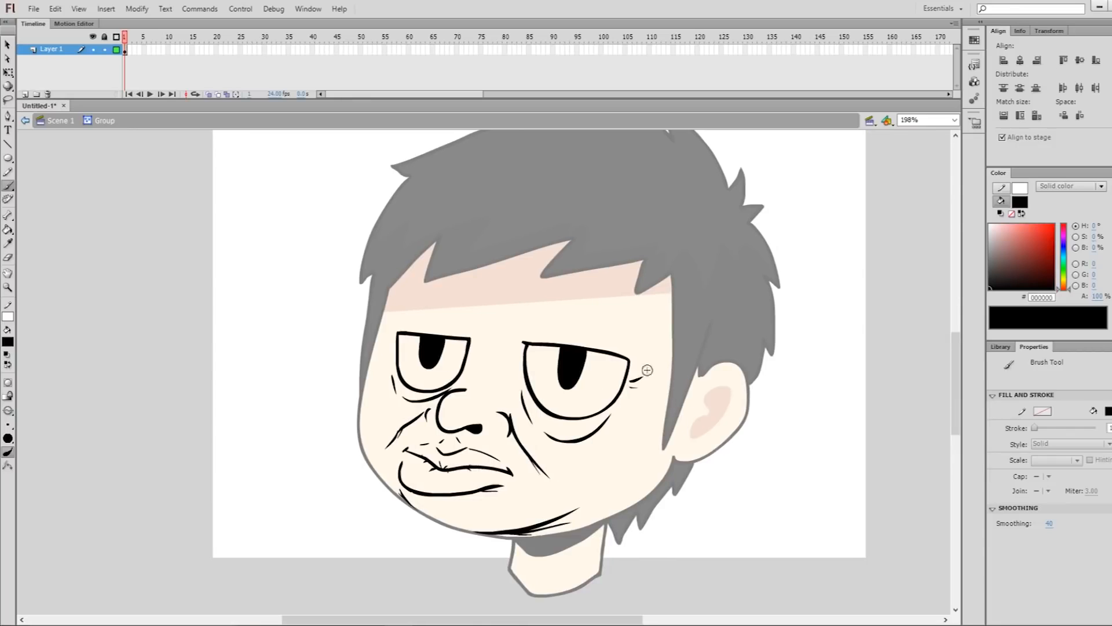
drag(575, 438, 613, 412)
mouse_move(399, 320)
mouse_down()
mouse_move(566, 315)
mouse_move(626, 337)
mouse_up()
key(v)
double_click(746, 475)
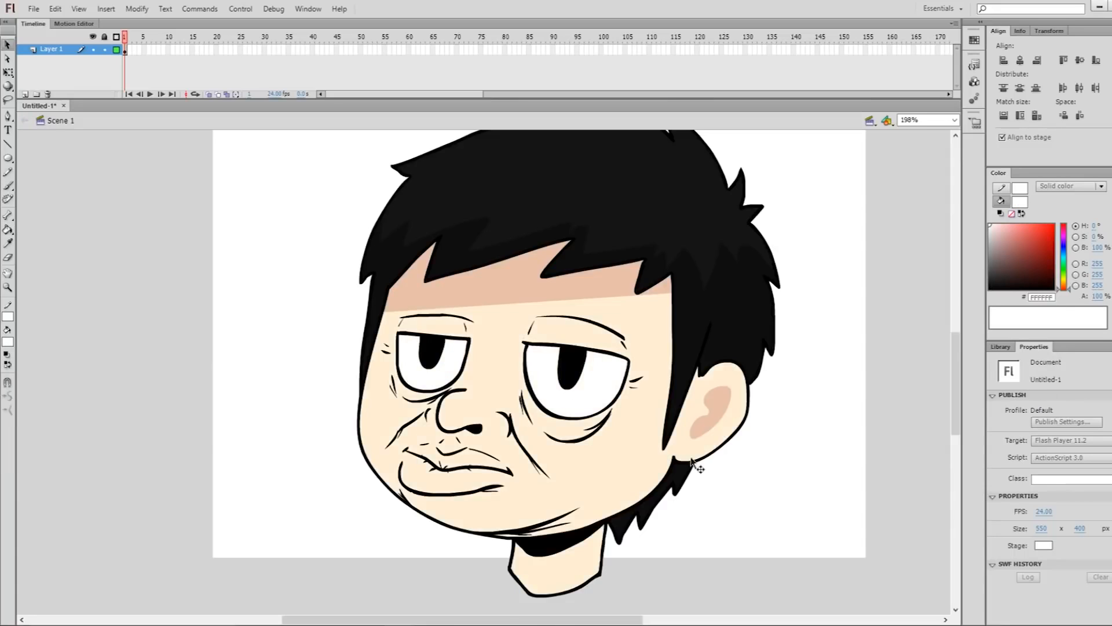
Choose the pink E5A1A1, reopen the facial features group and brush along the inside of the lower lip behind the black lines
key(i)
drag(1038, 248, 1008, 231)
key(v)
double_click(509, 476)
key(b)
click(8, 410)
click(45, 457)
mouse_move(404, 451)
mouse_down()
mouse_move(405, 479)
mouse_move(467, 489)
mouse_up()
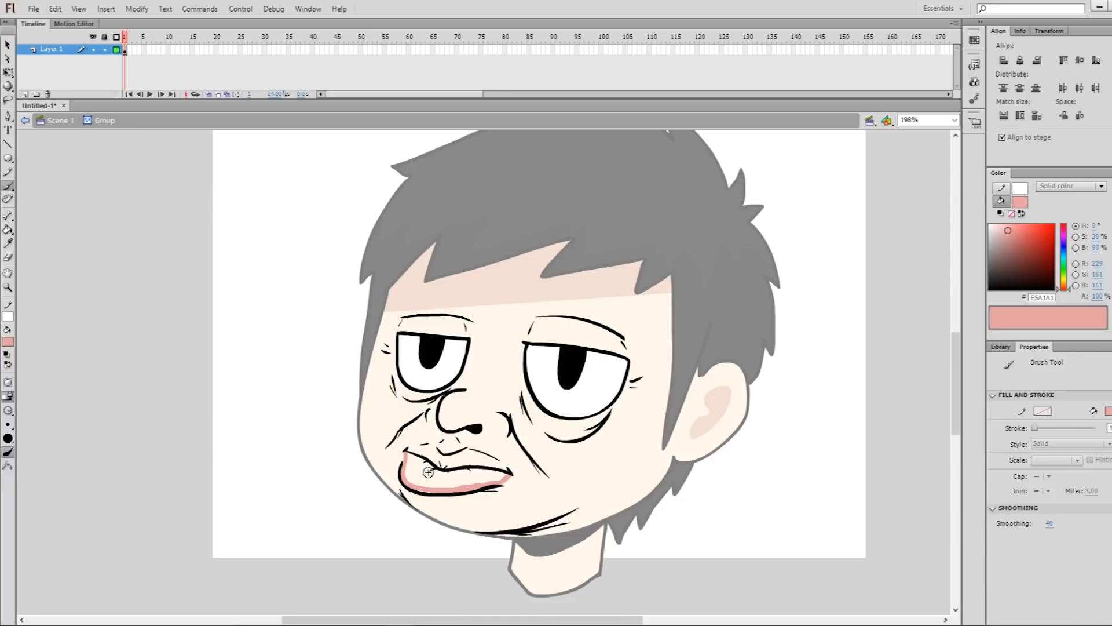
Fill the lower lip with the pink and colour the upper lip a darker red
key(k)
click(455, 491)
key(z)
mouse_move(385, 423)
mouse_down()
mouse_move(442, 549)
mouse_move(485, 549)
mouse_up()
Draw a curved black jowl line on the right cheek and a bulging contour on the left cheek, refining the strokes with the Lasso
key(b)
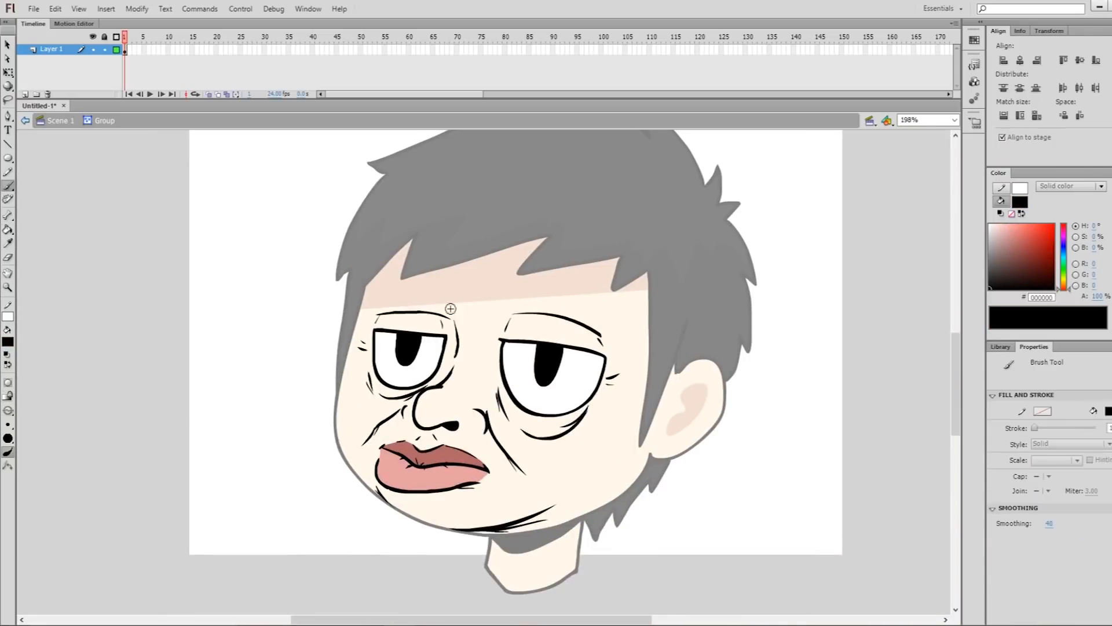
drag(542, 482, 611, 452)
drag(343, 413, 352, 447)
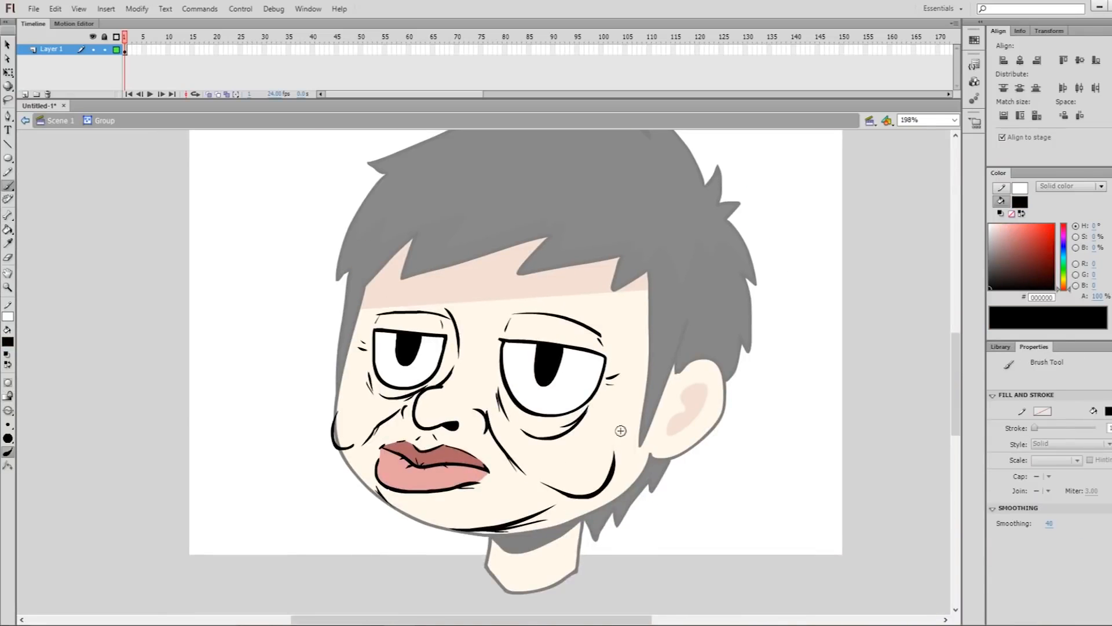
key(l)
mouse_move(596, 466)
mouse_down()
mouse_move(568, 474)
mouse_move(605, 473)
mouse_move(607, 450)
mouse_up()
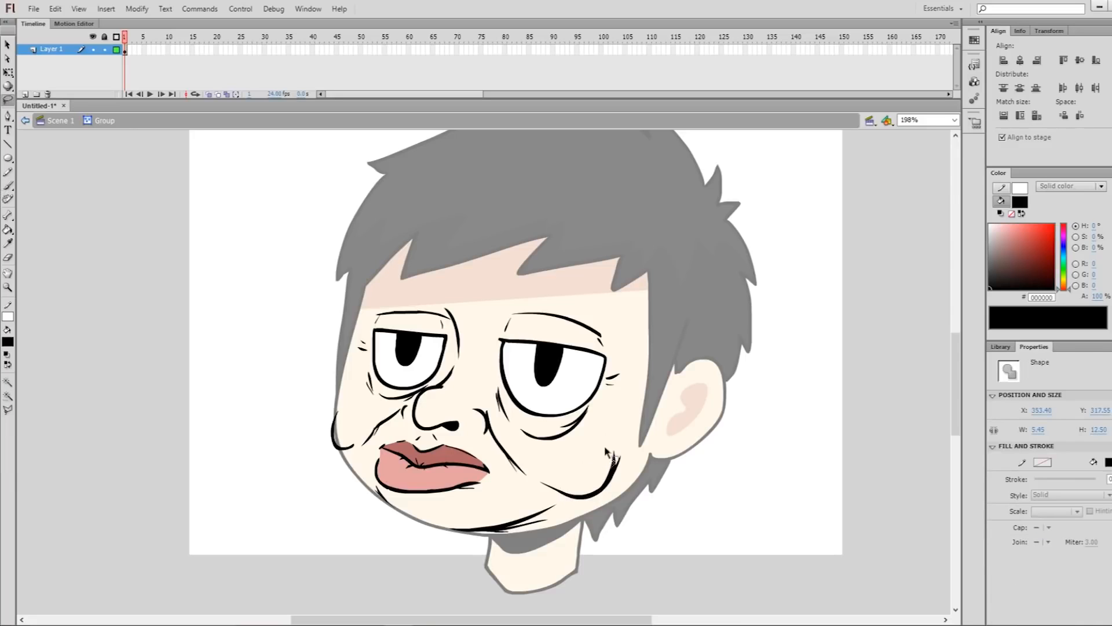
click(354, 413)
Sample the light skin colour and paint it inside the left cheek bulge within the facial features group
key(v)
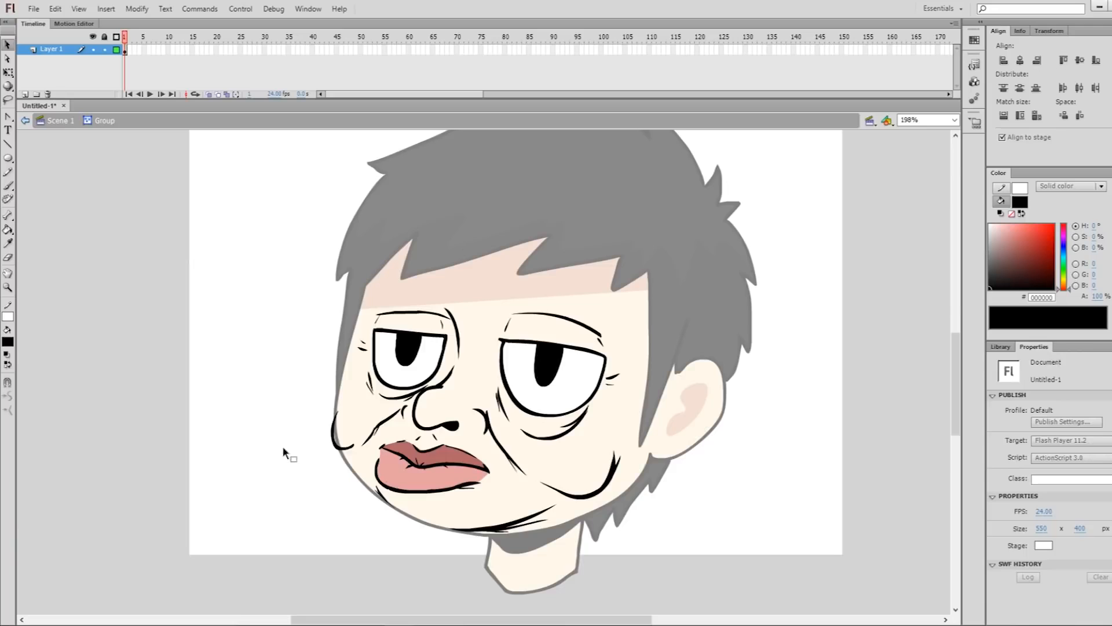
double_click(307, 459)
key(i)
click(358, 455)
key(v)
double_click(350, 446)
key(b)
click(8, 410)
drag(339, 416, 351, 444)
Restore the black fill colour, add fine wrinkle strokes around the right eye and cheek, and leave the group
key(d)
key(x)
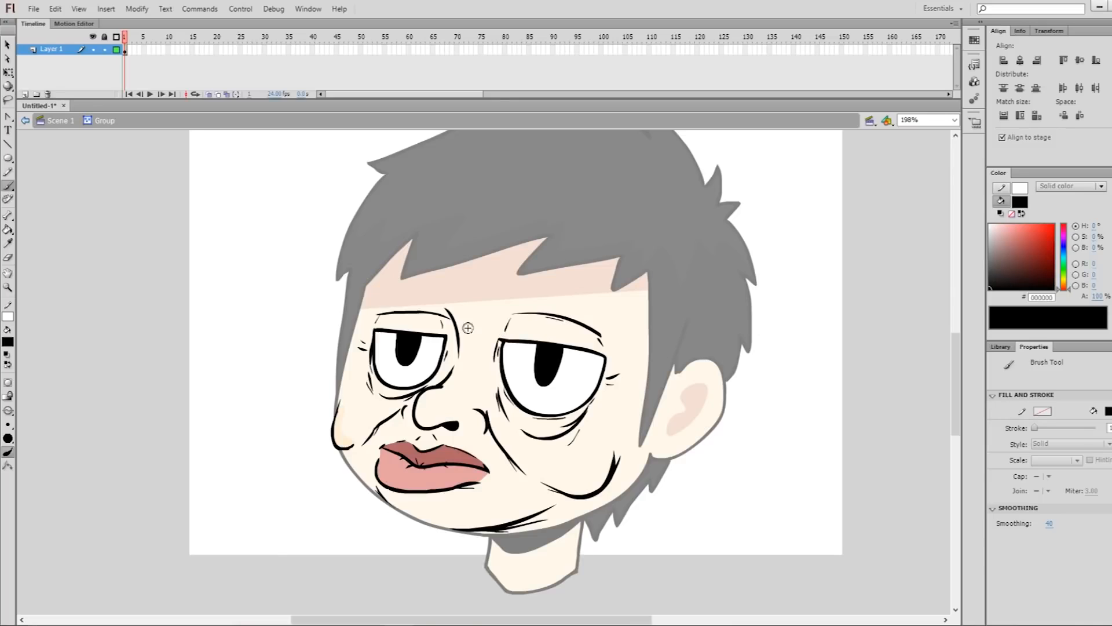
key(v)
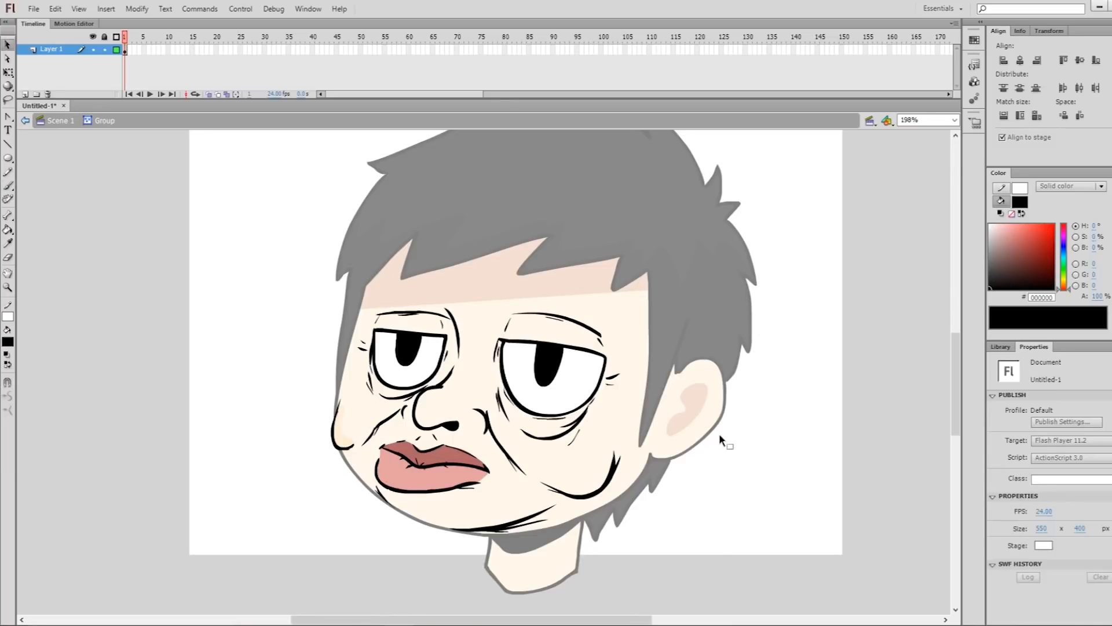
double_click(735, 484)
click(735, 482)
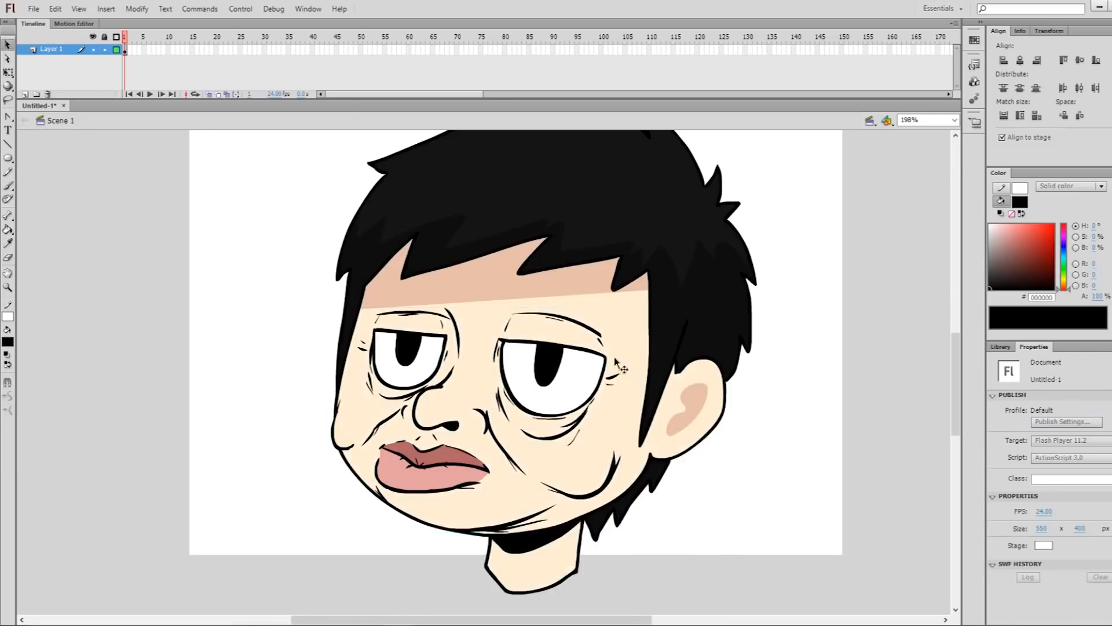
Sample the darker skin tone E7BFA7 from the forehead and shade the right eye's upper lid and eye bag behind the black lines
key(i)
click(502, 288)
key(v)
click(588, 417)
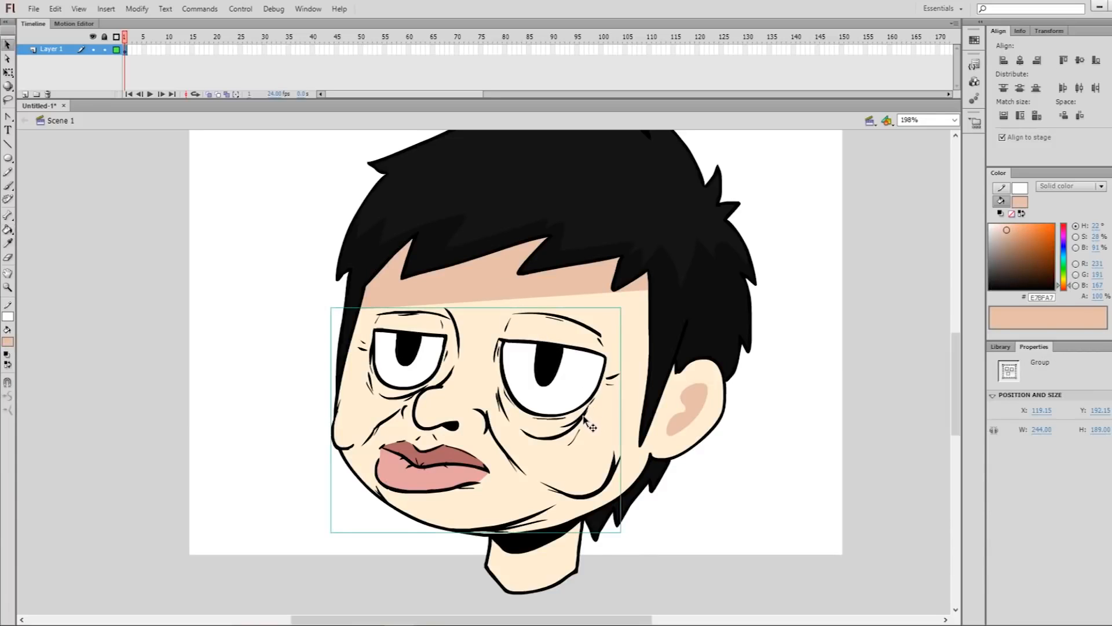
double_click(584, 419)
key(b)
click(8, 410)
click(65, 461)
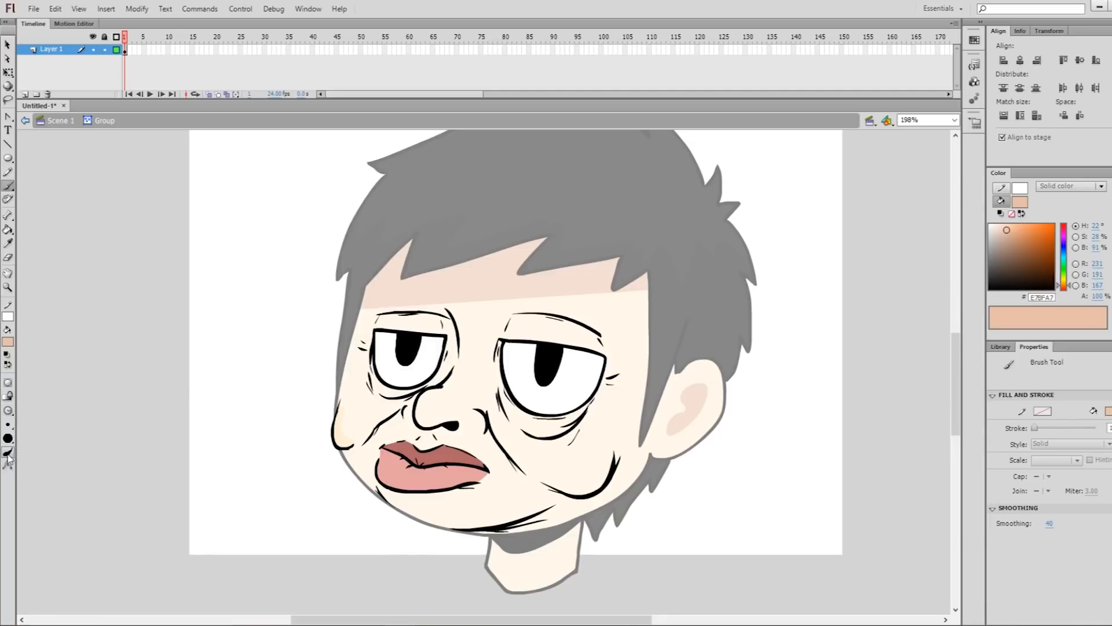
drag(497, 371, 511, 320)
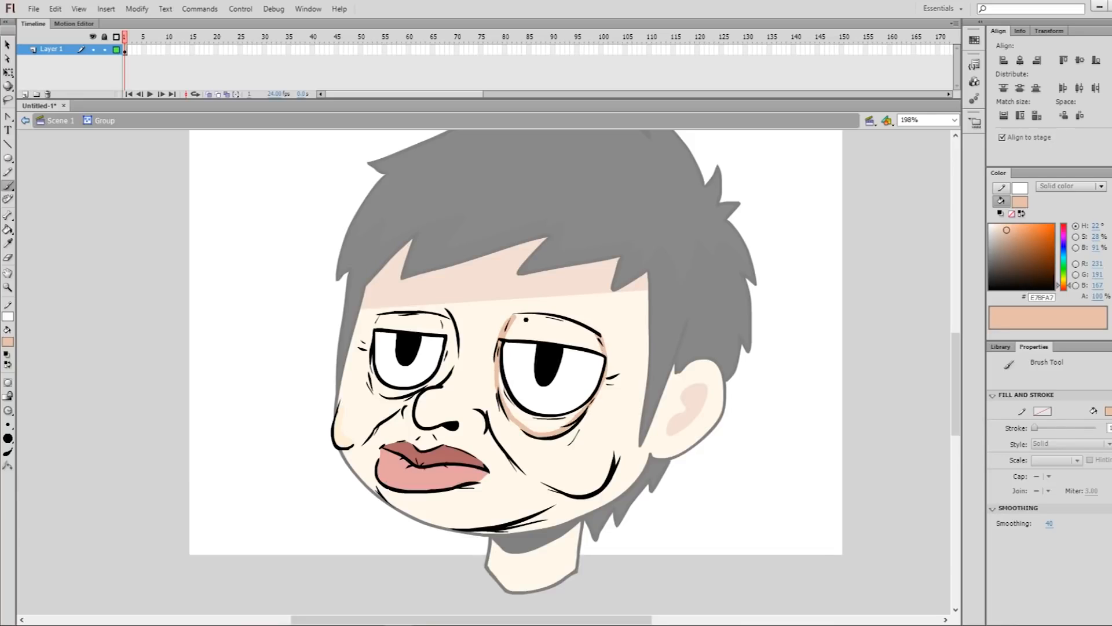
key(k)
click(548, 328)
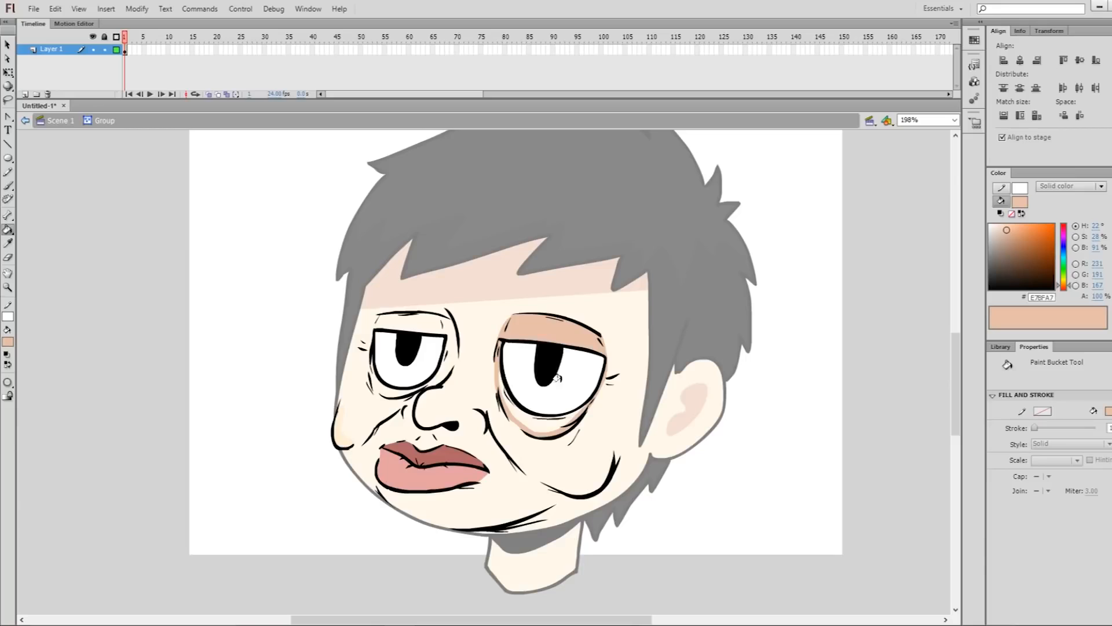
click(534, 424)
Shade the left eye's upper lid and the area around the eye with the same darker skin tone
key(b)
drag(375, 379, 374, 360)
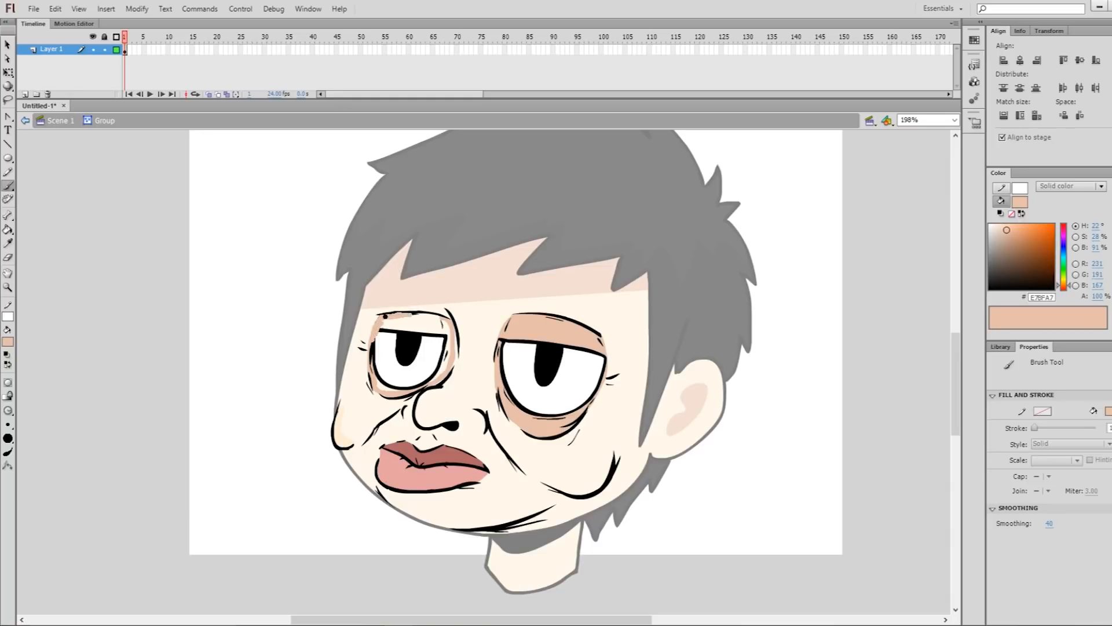
key(k)
click(419, 325)
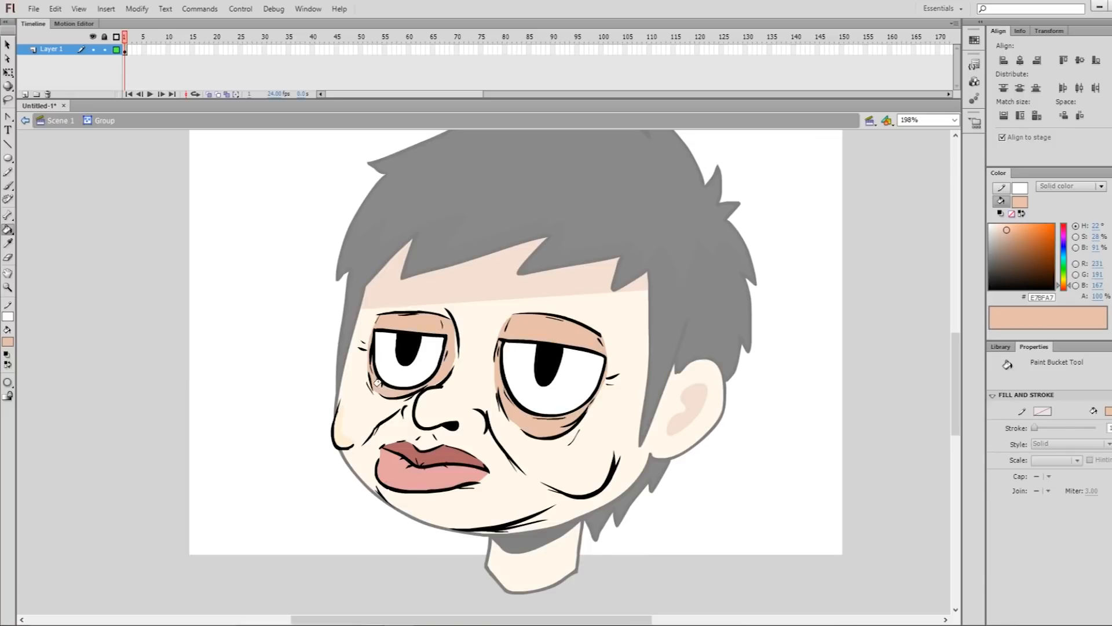
Tidy the shading beside the left eye's inner edge and brush darker skin-tone shading beneath the right cheek bulge
drag(482, 347, 461, 342)
key(v)
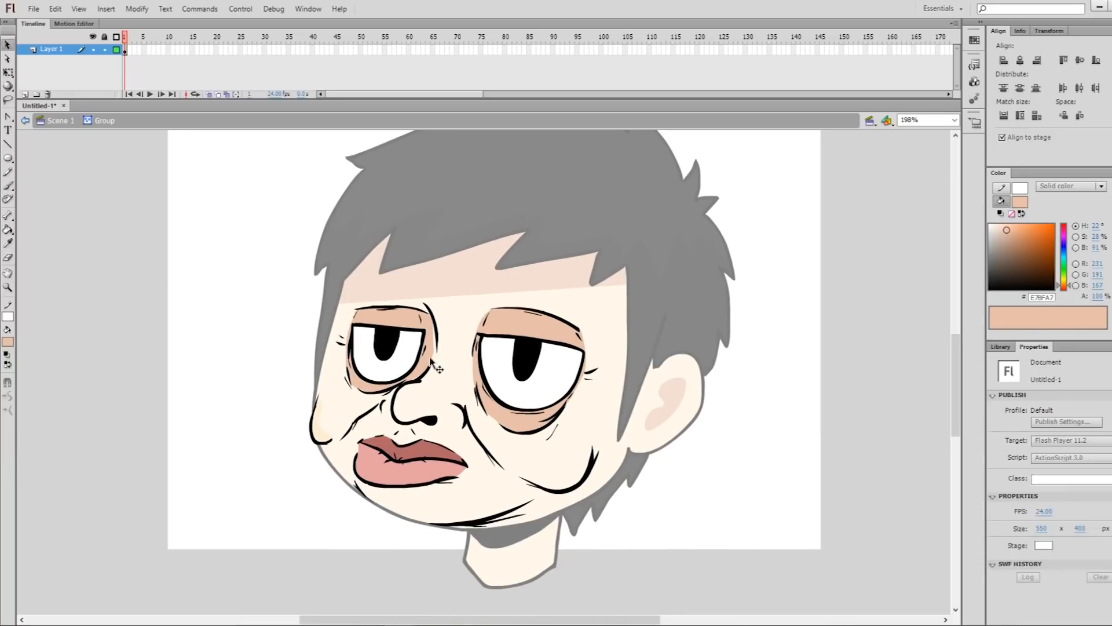
key(l)
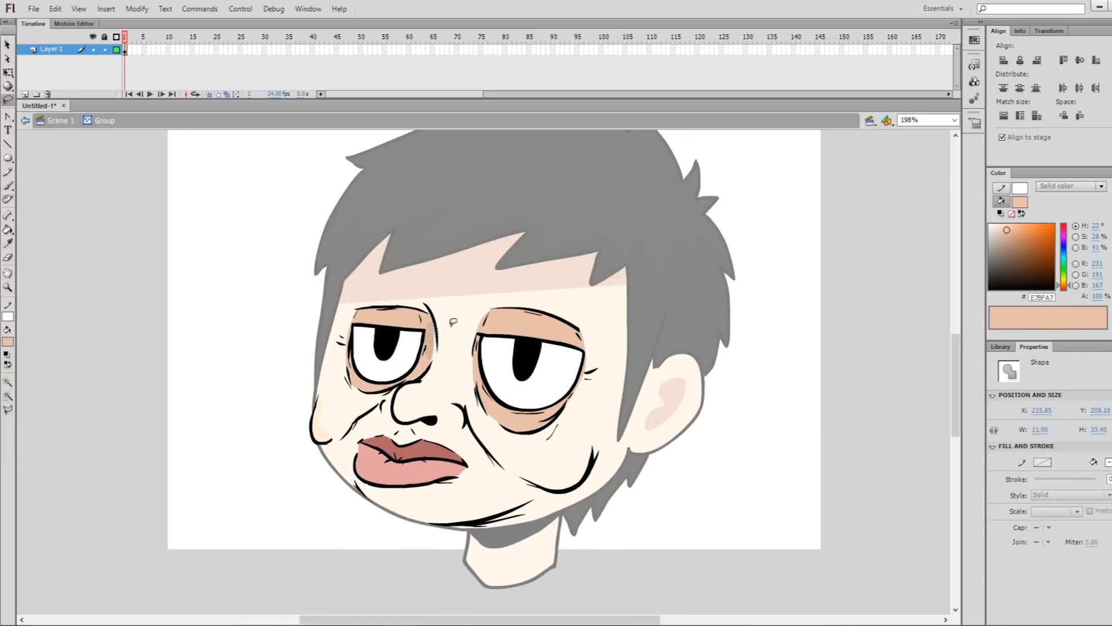
key(b)
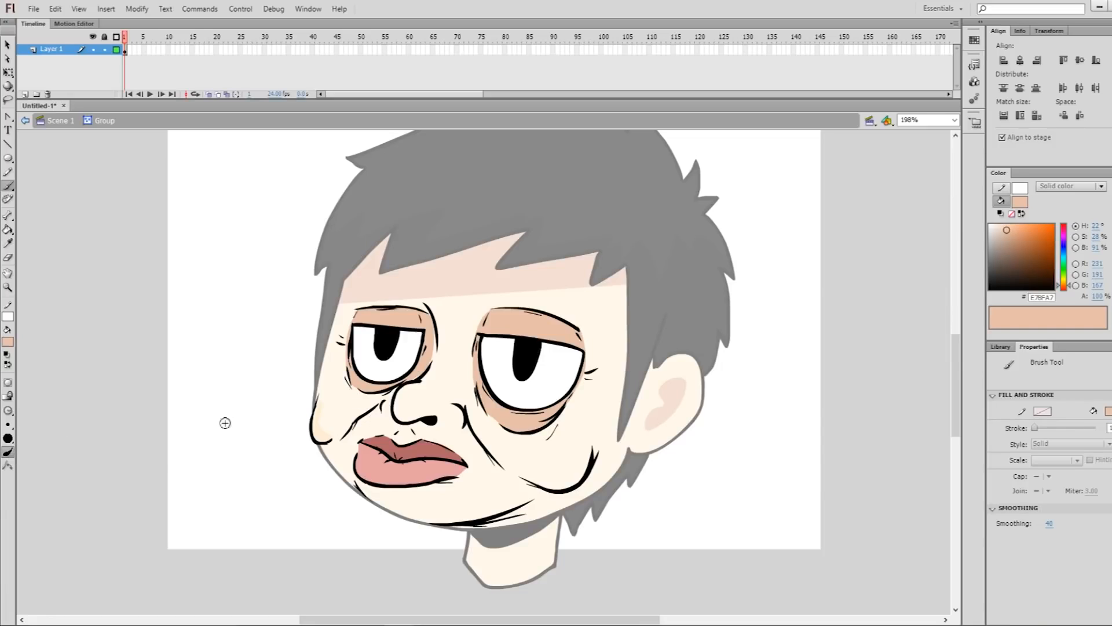
drag(389, 409, 442, 422)
key(ctrl+z)
mouse_move(524, 479)
mouse_down()
mouse_move(594, 462)
mouse_move(563, 501)
mouse_move(594, 465)
mouse_up()
Brush darker skin-tone shading along the chin crease and the folds beside the nose and mouth
drag(517, 516, 526, 515)
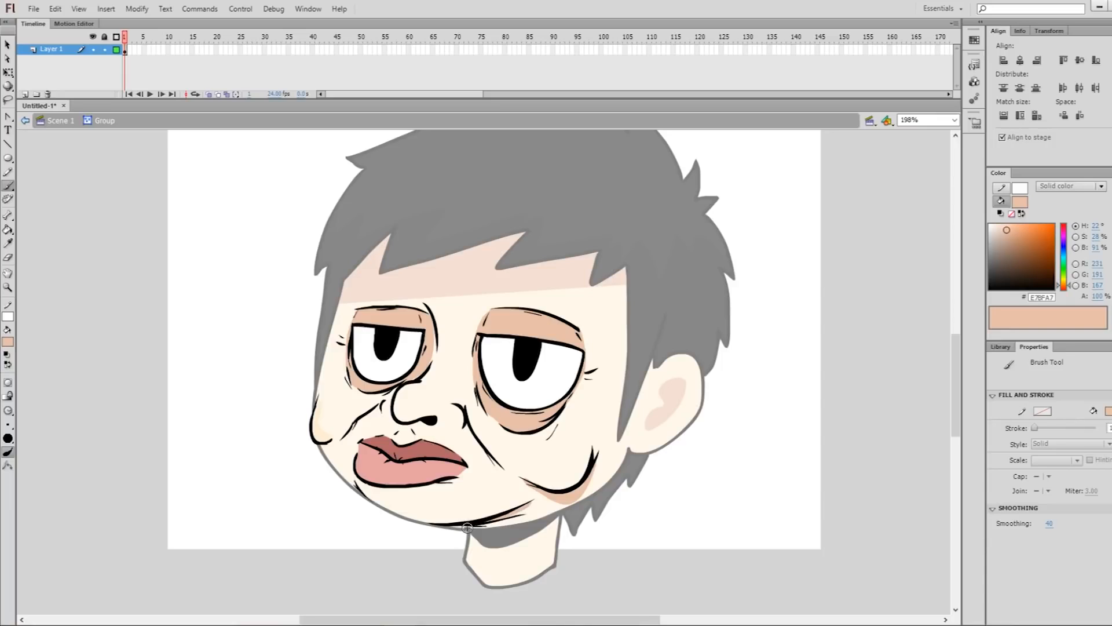
drag(455, 527, 502, 523)
key(ctrl+z)
drag(456, 526, 528, 510)
key(ctrl+z)
drag(488, 522, 496, 520)
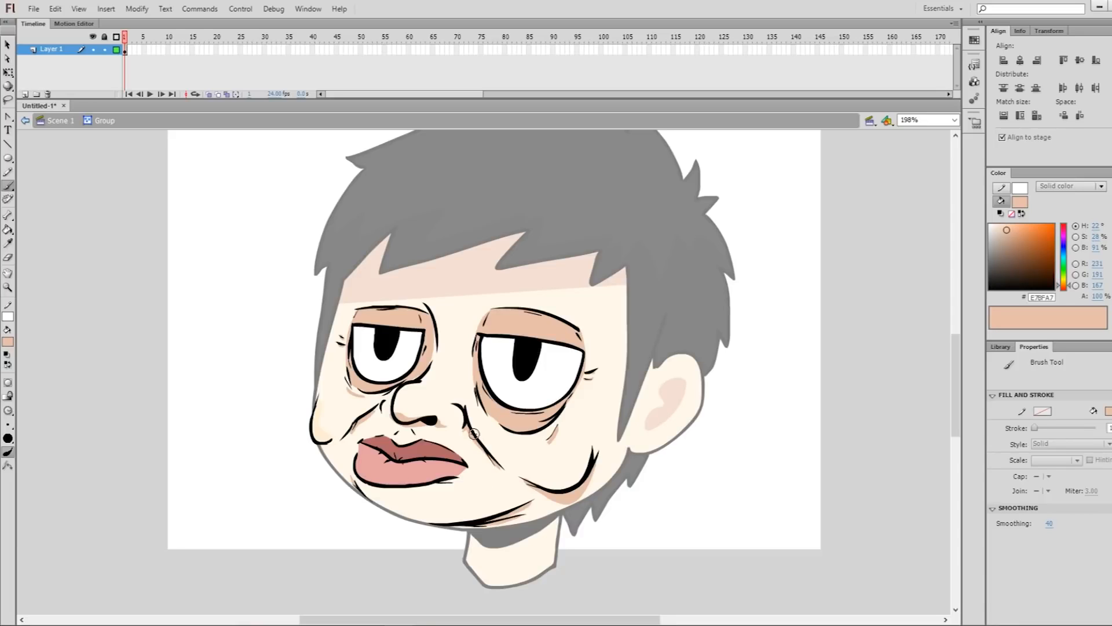
Outline a shadow beneath the lower lip and fill it with the darker skin tone E7BFA7
drag(370, 488, 444, 485)
key(k)
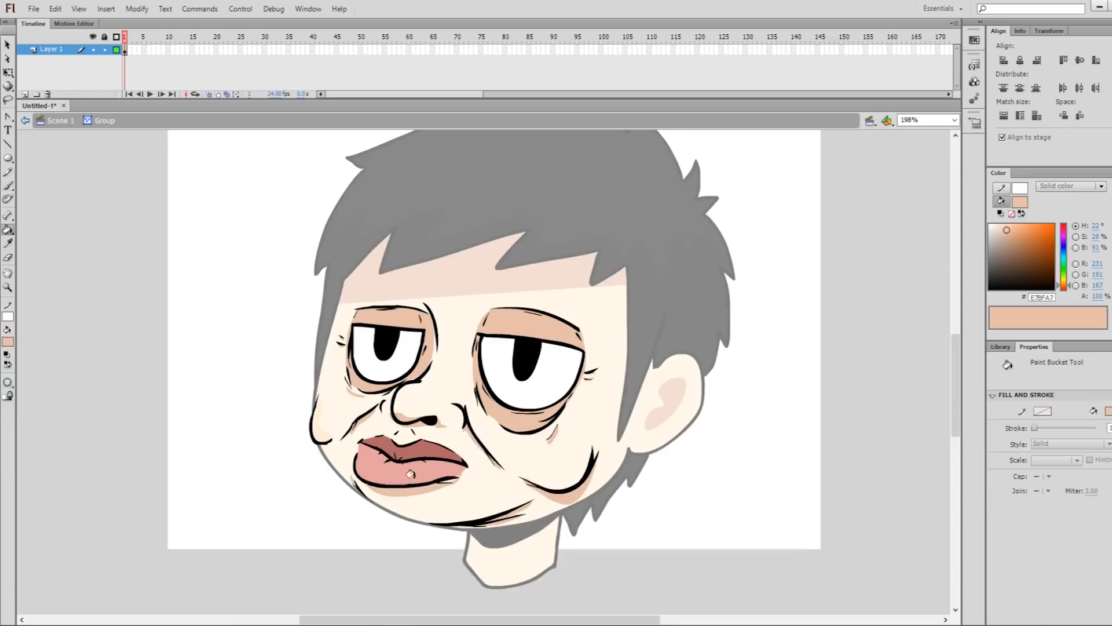
key(b)
mouse_move(367, 485)
mouse_down()
mouse_move(407, 498)
mouse_move(451, 485)
mouse_up()
key(k)
click(422, 494)
key(z)
drag(333, 463, 498, 541)
key(k)
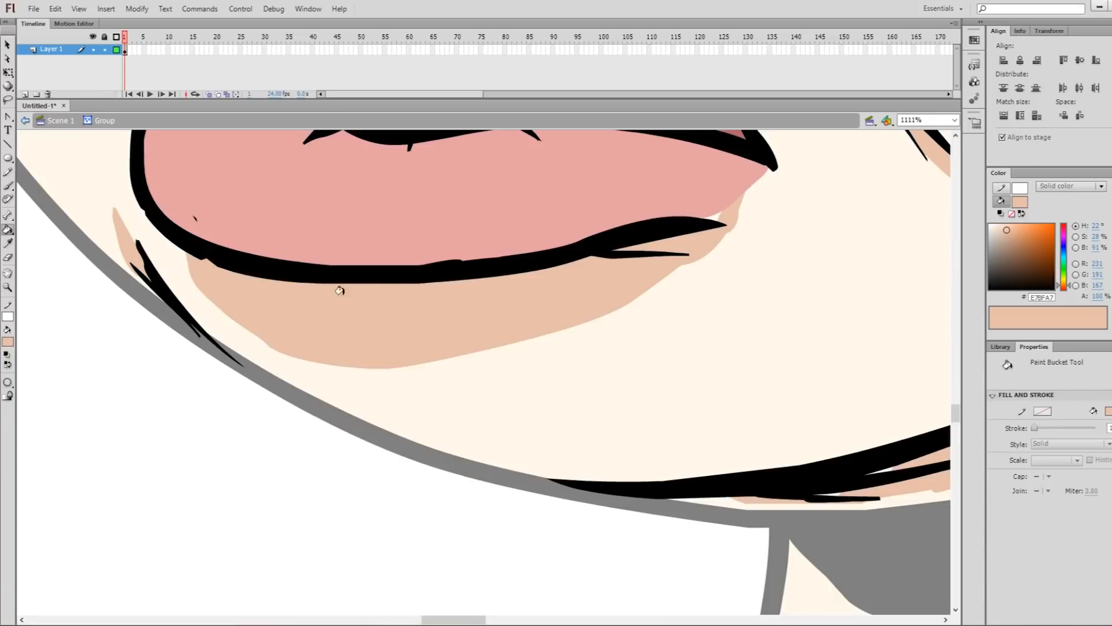
key(ctrl+2)
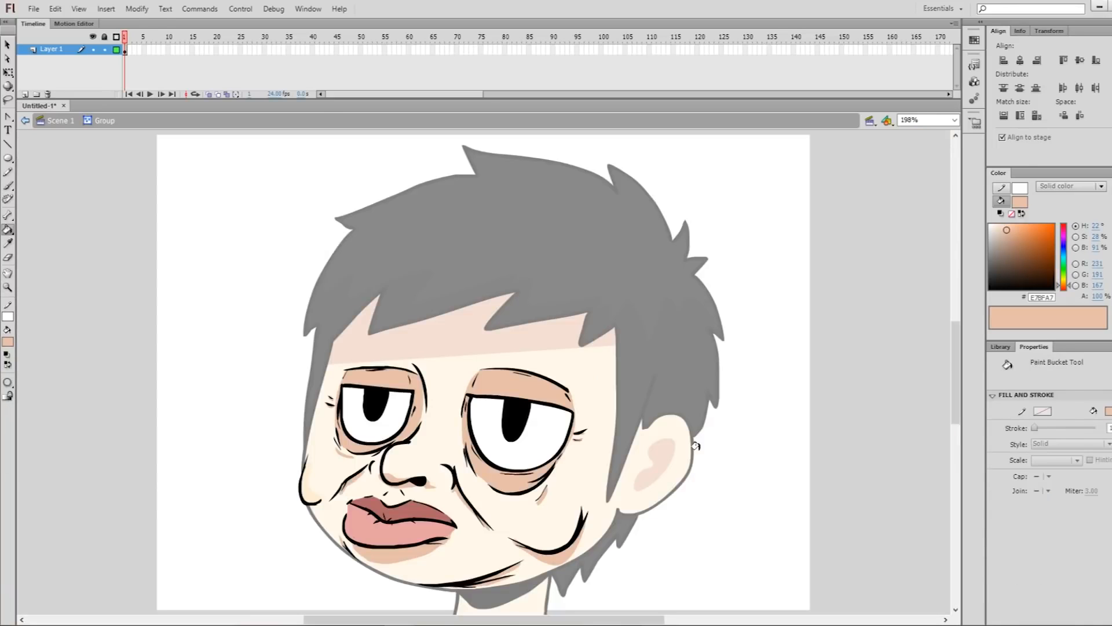
Leave the facial features group and sample the right pupil's black 000000 as the fill colour
key(v)
key(space)
drag(759, 492, 769, 479)
key(b)
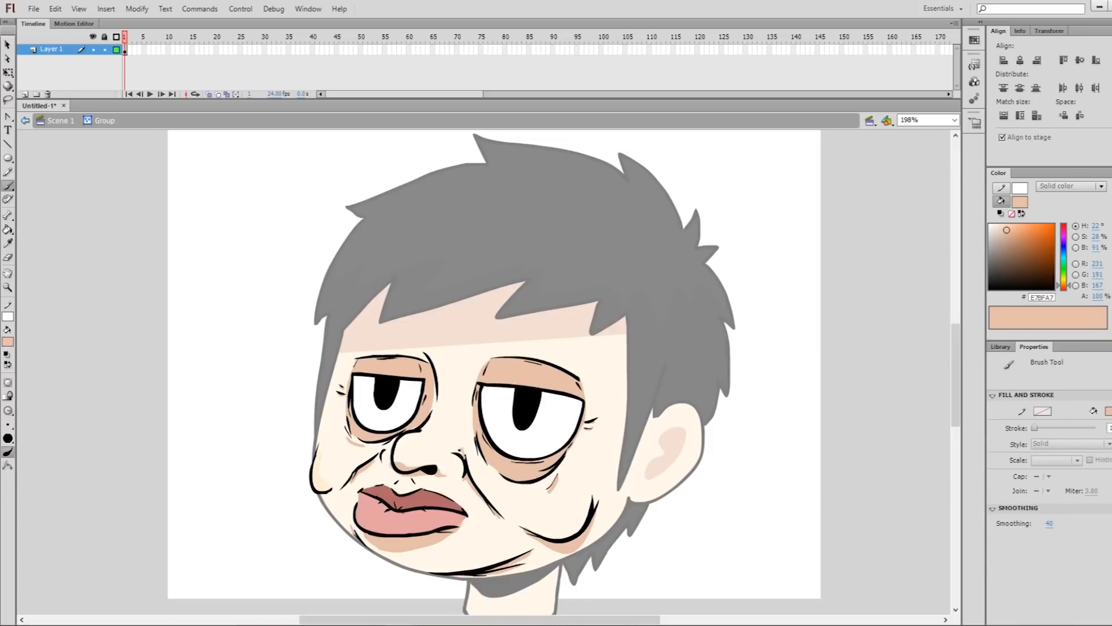
scroll(567, 358, up, 1)
key(v)
double_click(768, 462)
key(space)
mouse_move(586, 367)
mouse_down()
mouse_move(541, 329)
mouse_move(564, 359)
mouse_up()
key(i)
click(512, 412)
key(v)
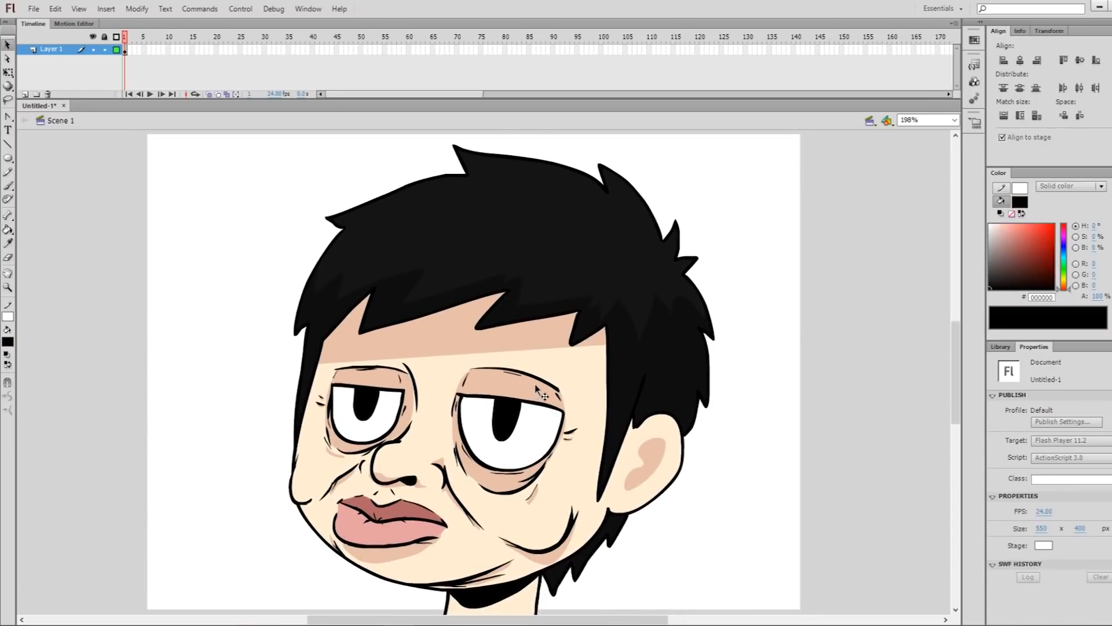
Brush the black outlines of two thick, straight eyebrows above the eyes in their own group
double_click(534, 384)
key(b)
drag(474, 349, 549, 362)
key(ctrl+z)
mouse_move(476, 355)
mouse_down()
mouse_move(508, 339)
mouse_move(544, 369)
mouse_move(577, 352)
mouse_move(494, 333)
mouse_move(478, 356)
mouse_move(482, 340)
mouse_up()
key(ctrl+z)
key(ctrl+z)
key(ctrl+z)
mouse_move(343, 336)
mouse_down()
mouse_move(339, 348)
mouse_move(344, 335)
mouse_up()
Fill both eyebrow outlines with the near-black colour 151515 inside the eyebrow group
key(q)
click(373, 346)
double_click(712, 299)
double_click(530, 343)
key(k)
click(373, 340)
click(510, 348)
Move the right eyebrow up towards the fringe and the left eyebrow slightly down
key(v)
drag(446, 294, 608, 396)
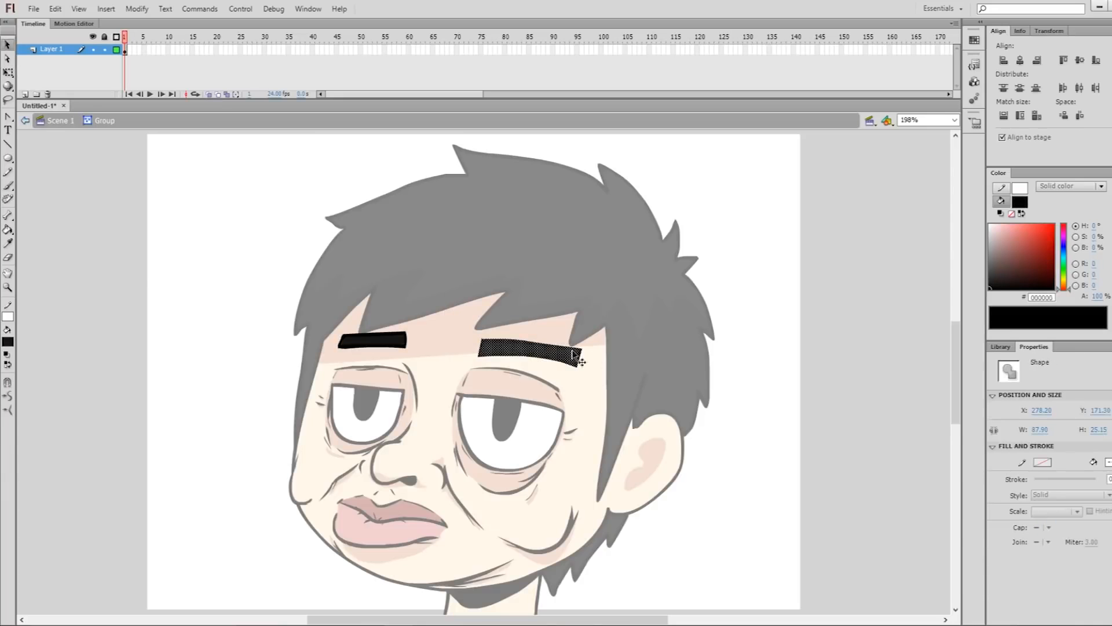
drag(580, 357, 569, 341)
drag(302, 295, 403, 352)
click(752, 318)
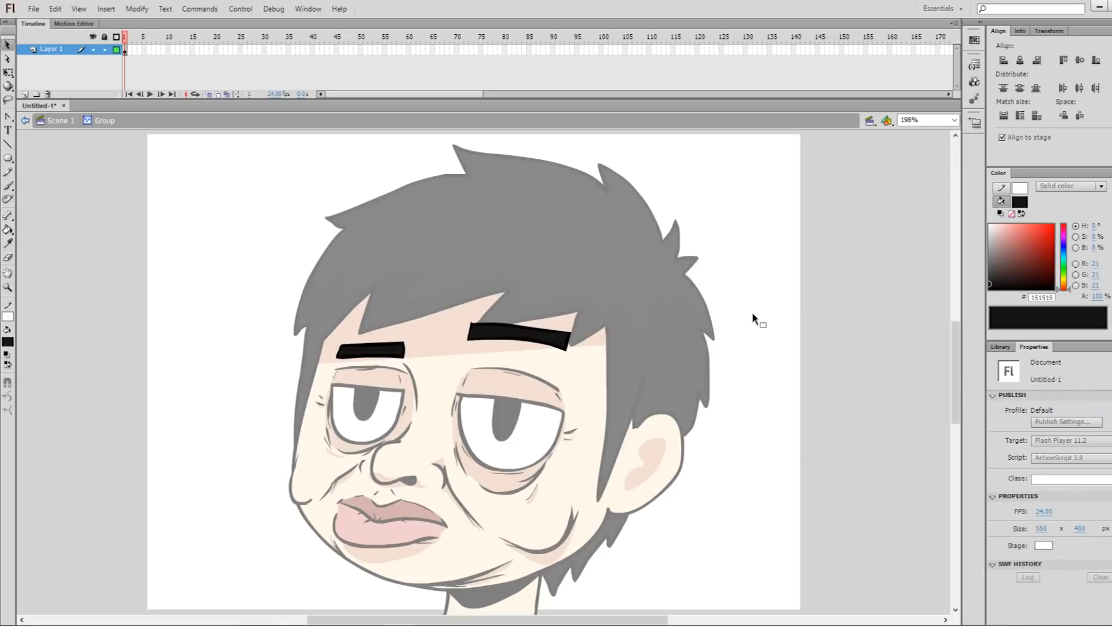
Shift both eyebrows slightly down towards the eyes, leave their group and clear the selection
double_click(758, 313)
double_click(567, 346)
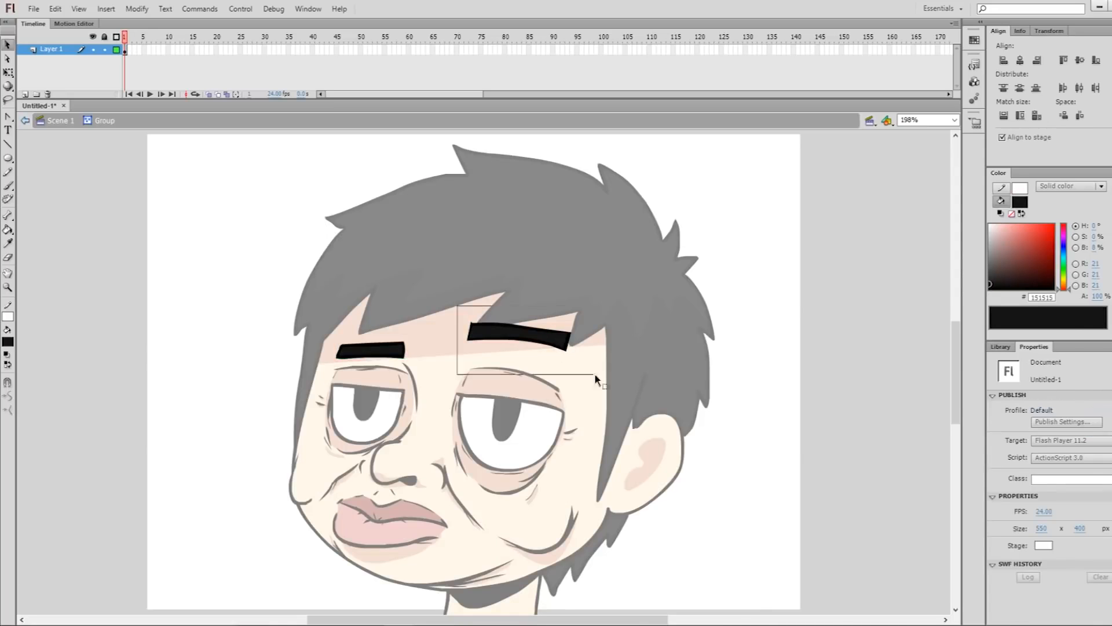
double_click(732, 371)
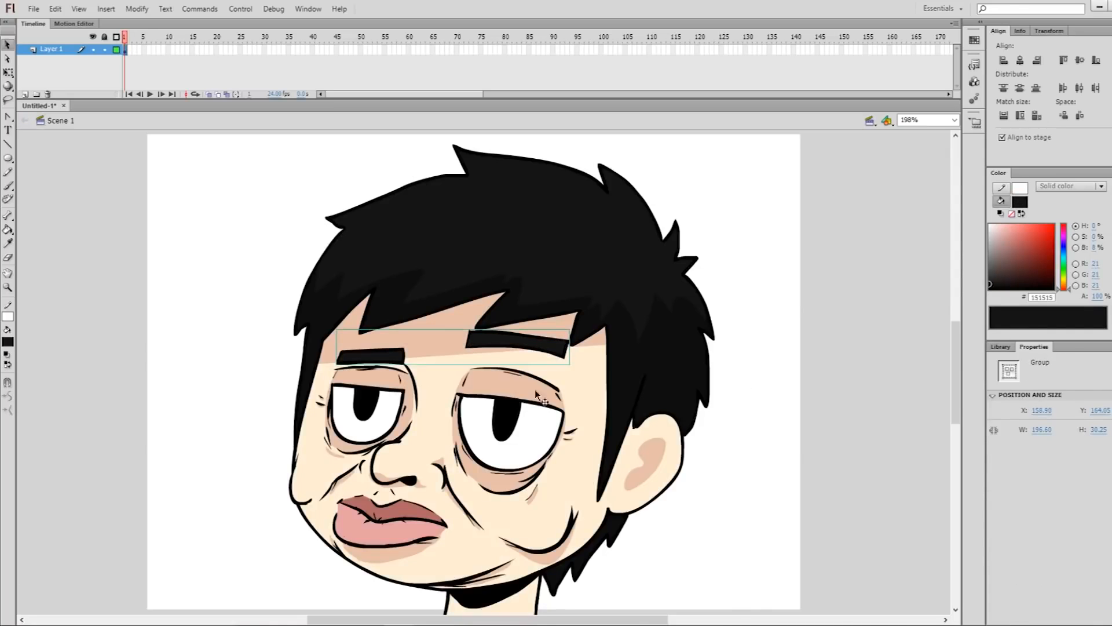
key(Escape)
Try selecting the ear's inner shading and the left edge of the hair, clearing each selection
key(space)
mouse_move(668, 372)
mouse_down()
mouse_move(674, 350)
mouse_move(658, 356)
mouse_up()
drag(838, 333, 834, 347)
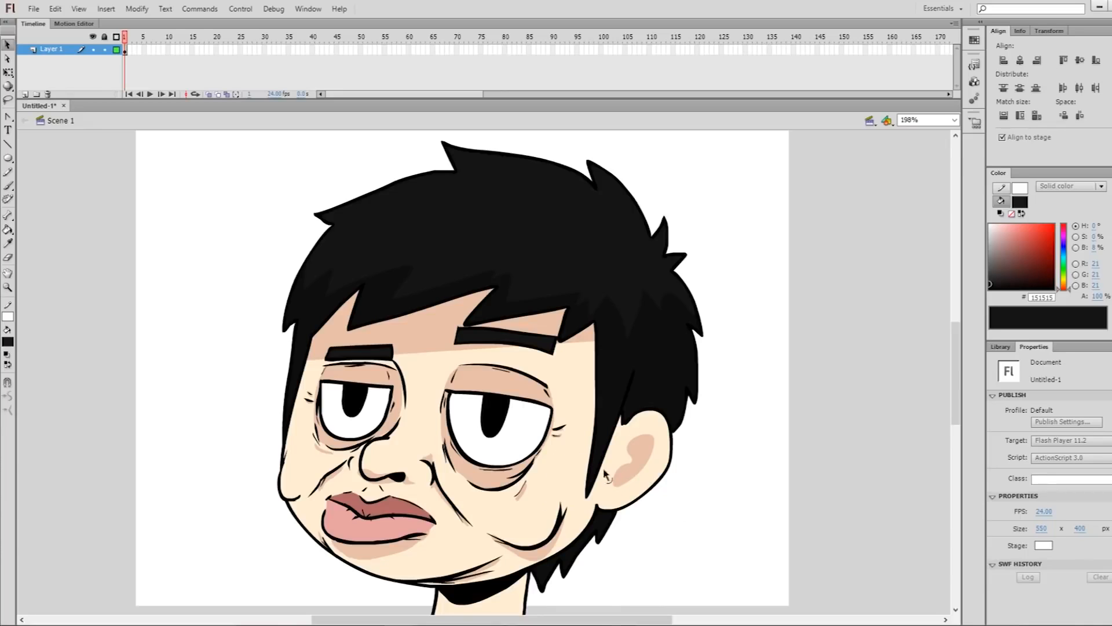
click(648, 462)
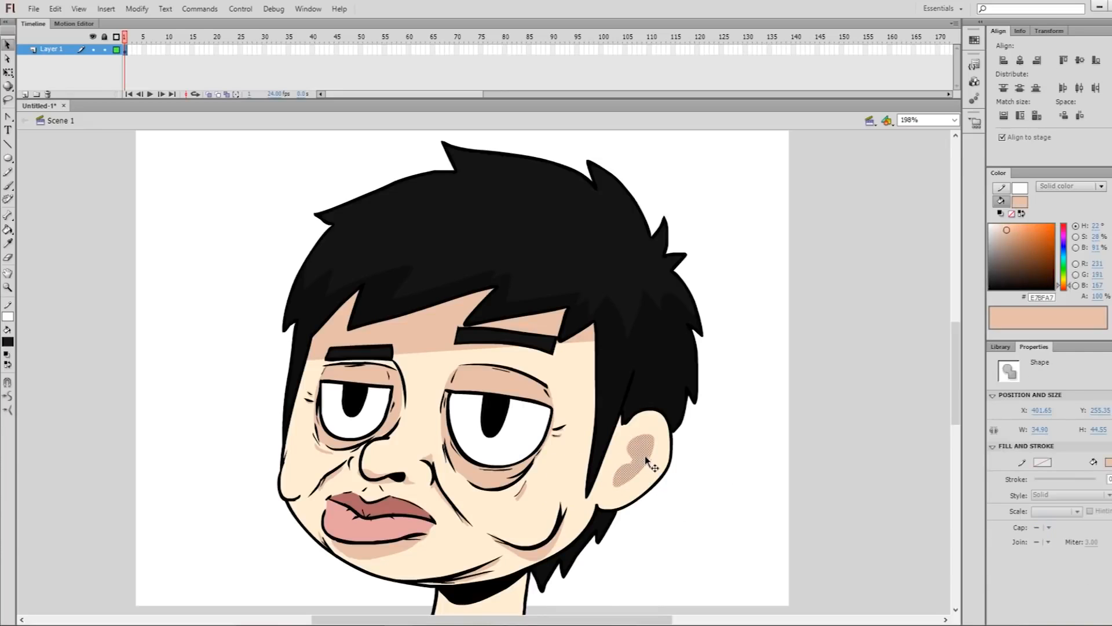
click(724, 427)
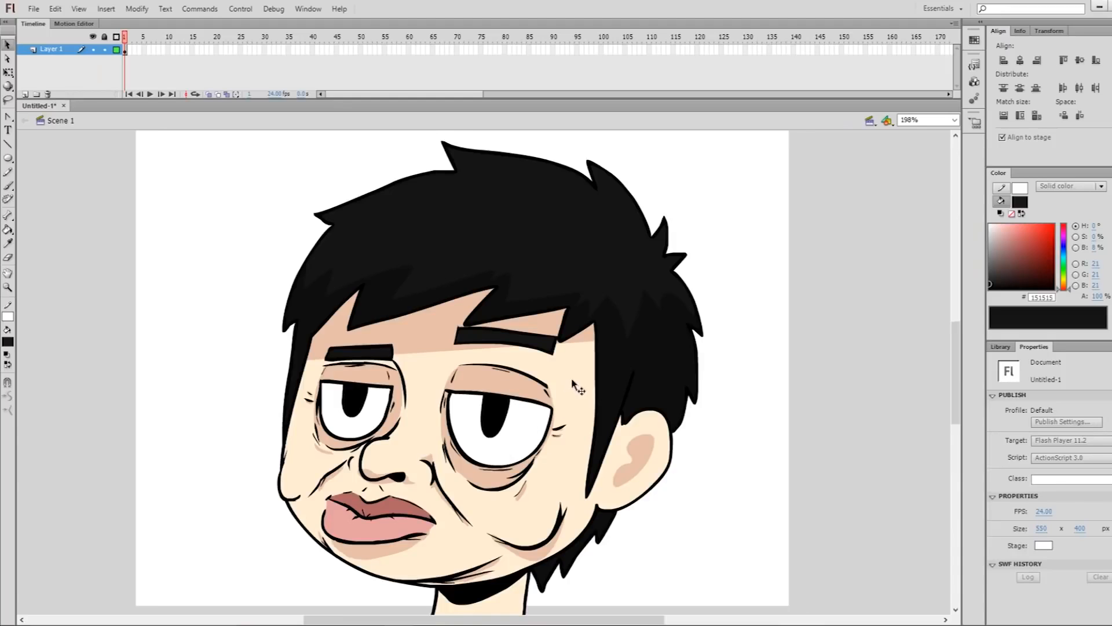
drag(572, 381, 593, 385)
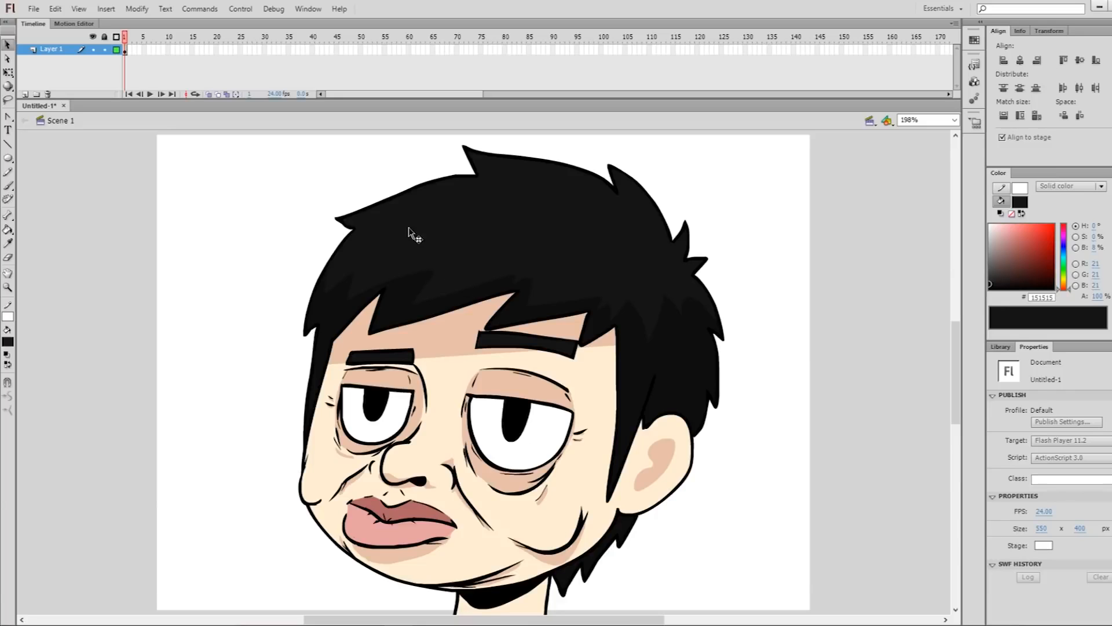
drag(275, 283, 323, 362)
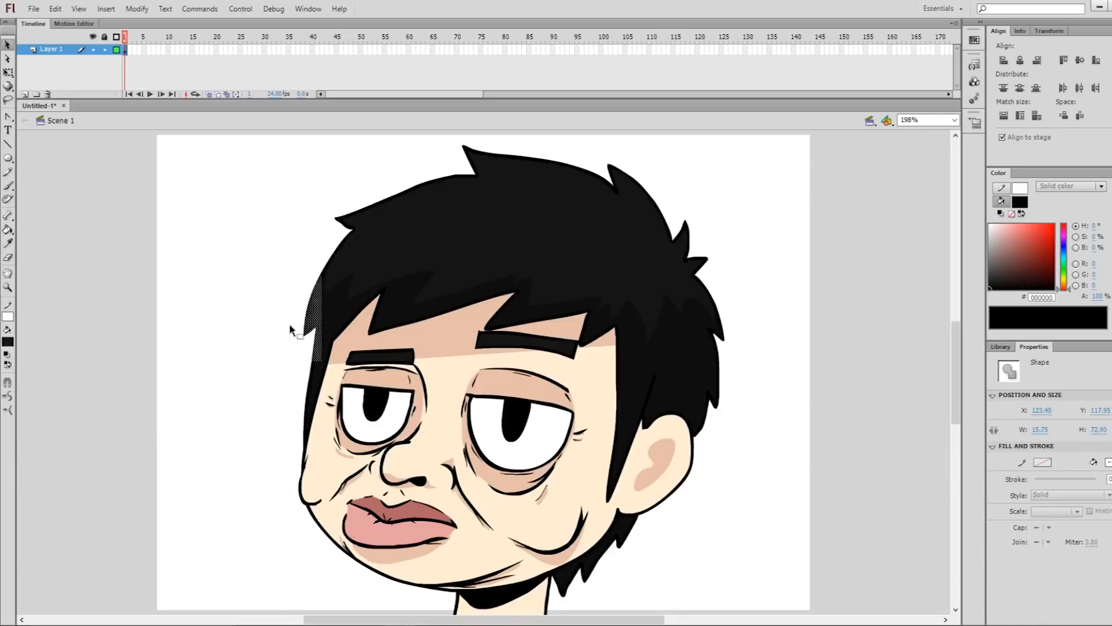
click(272, 372)
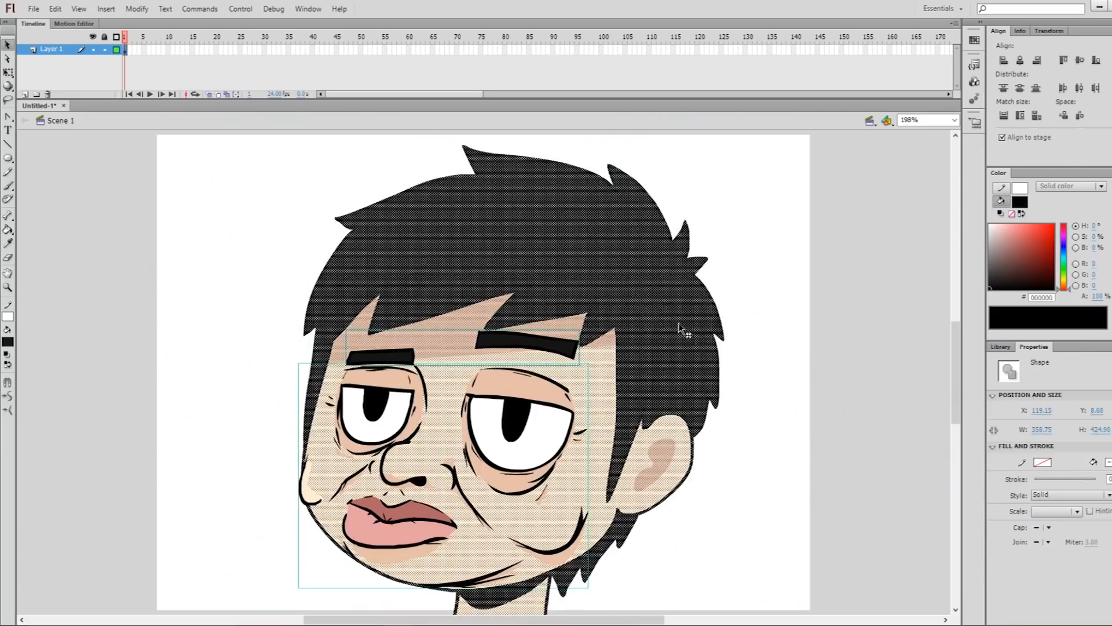
Move the whole drawing across the stage, place it right of its original position and deselect it
drag(676, 325, 632, 361)
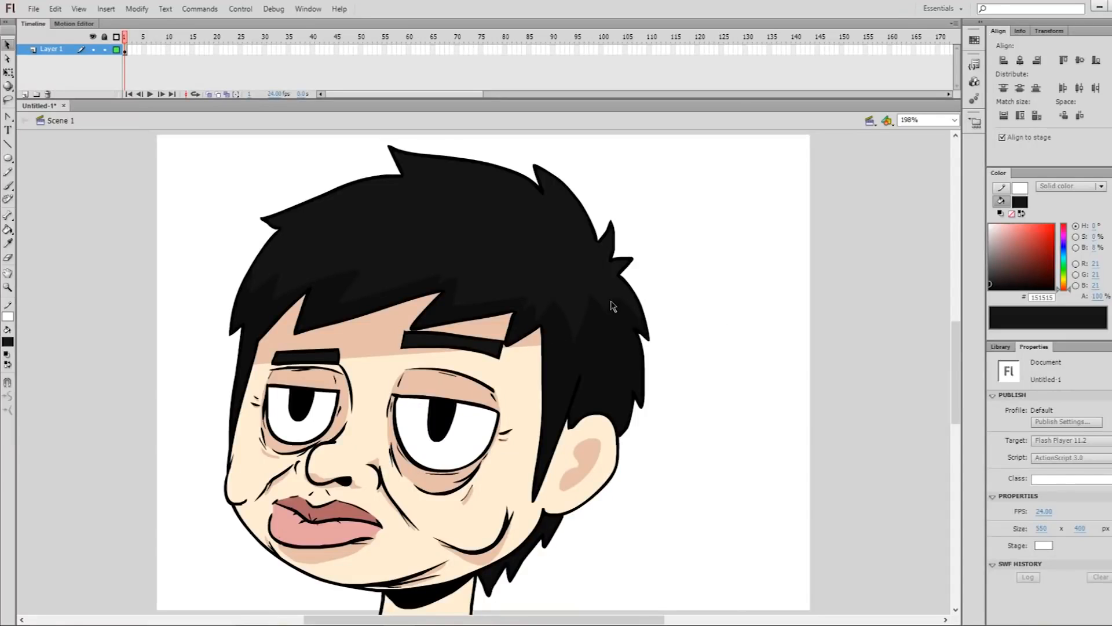
key(ctrl+a)
drag(607, 322, 724, 323)
click(794, 290)
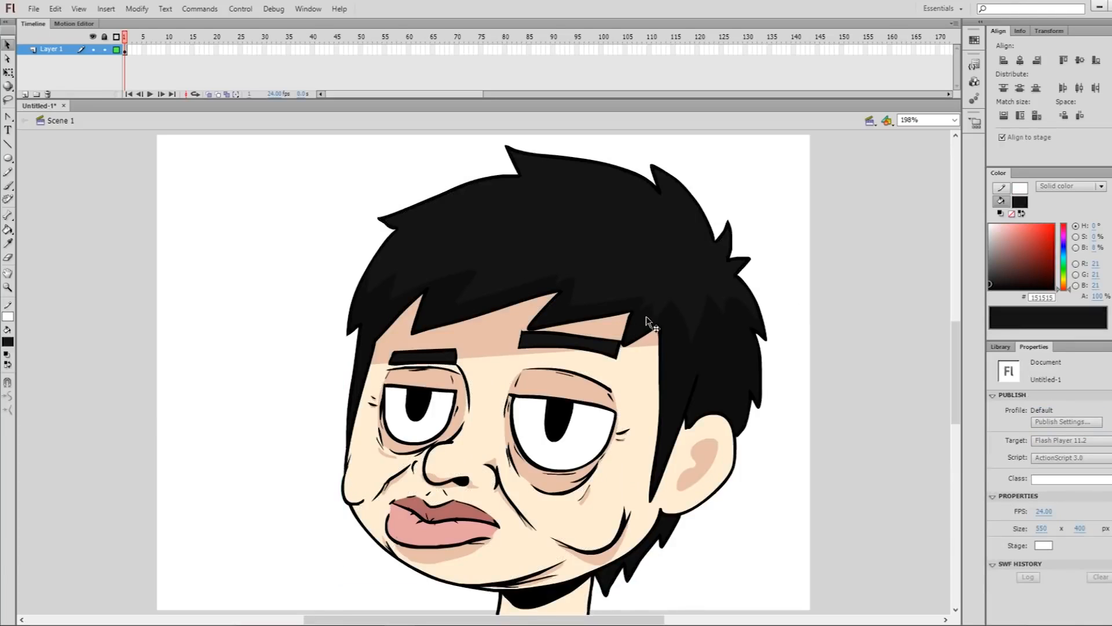
Try freehand Lasso selections around the hair spikes, clearing each selection
key(l)
drag(742, 223, 747, 228)
click(759, 223)
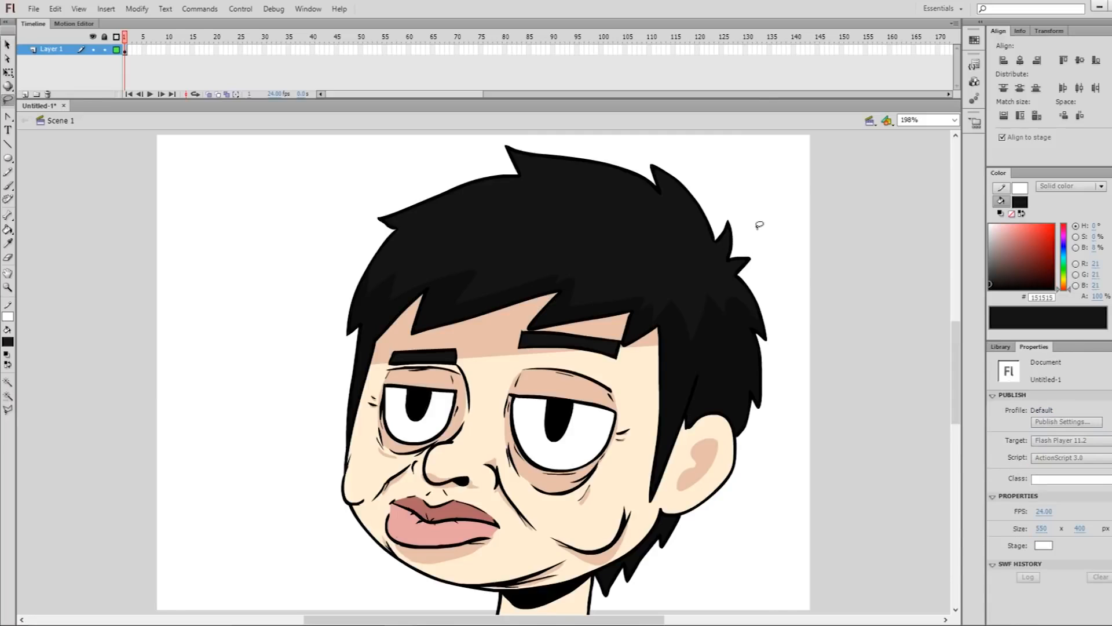
mouse_move(376, 188)
mouse_down()
mouse_move(380, 229)
mouse_move(408, 213)
mouse_up()
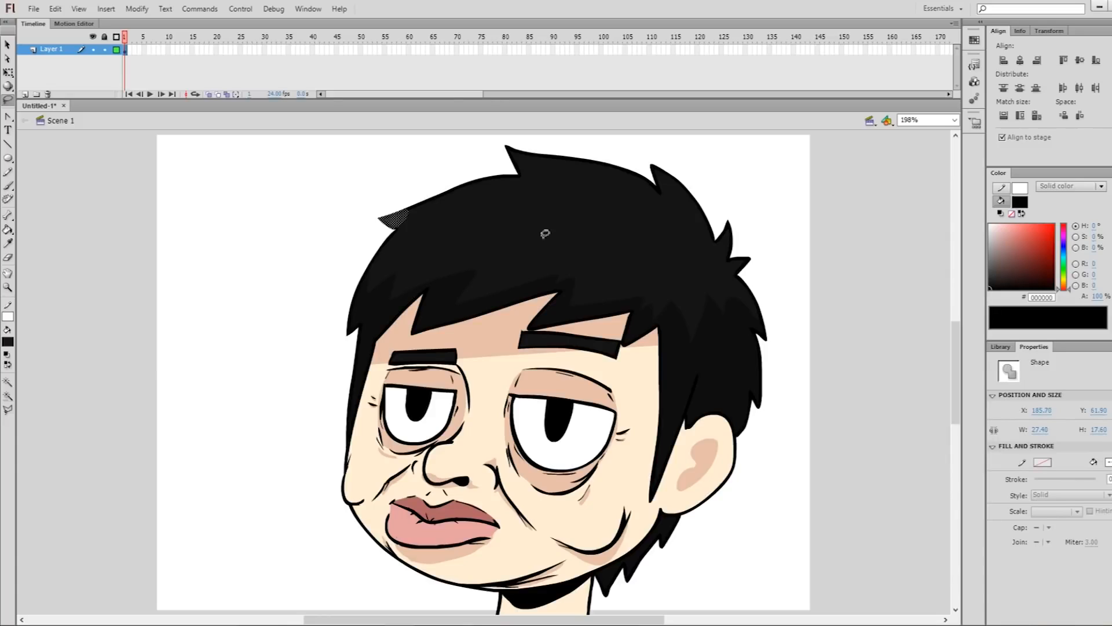
click(702, 171)
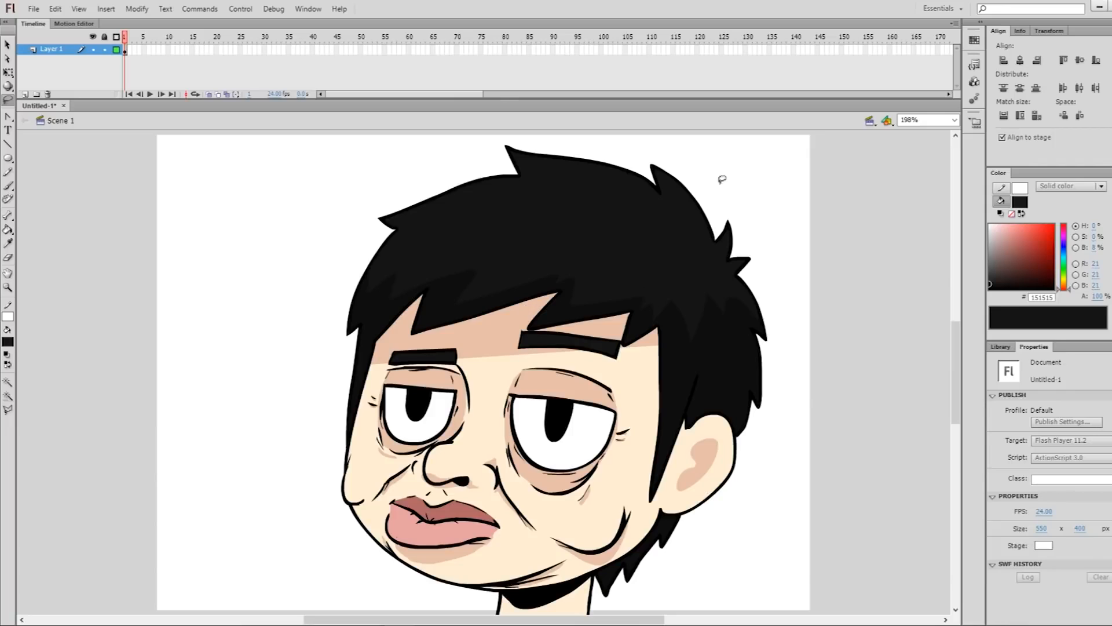
mouse_move(680, 145)
mouse_down()
mouse_move(683, 204)
mouse_move(719, 158)
mouse_up()
click(718, 159)
key(v)
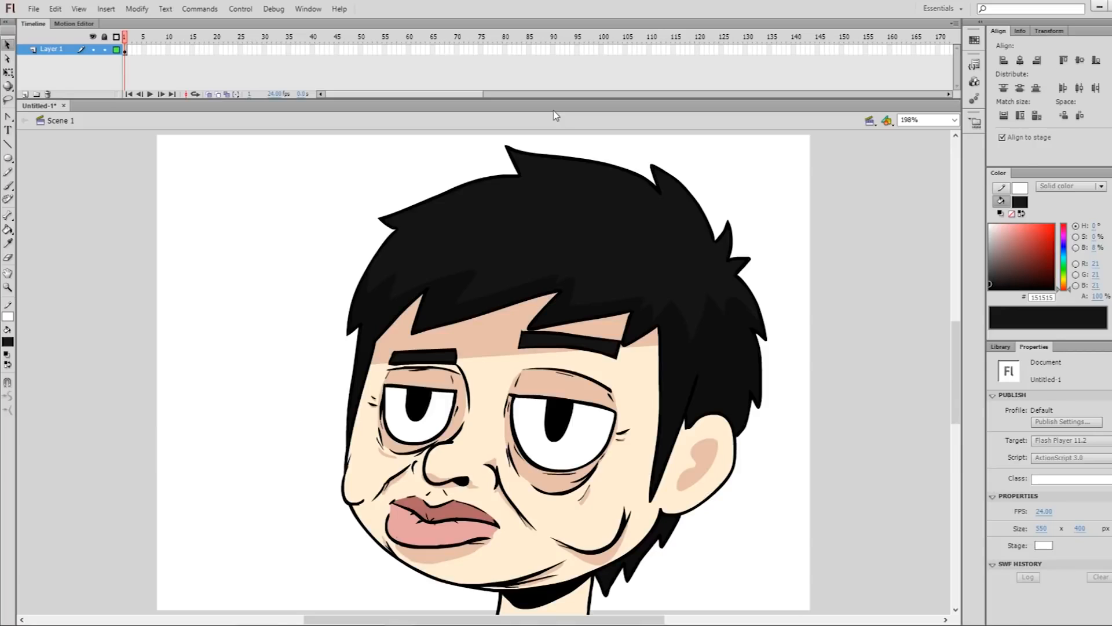
click(773, 295)
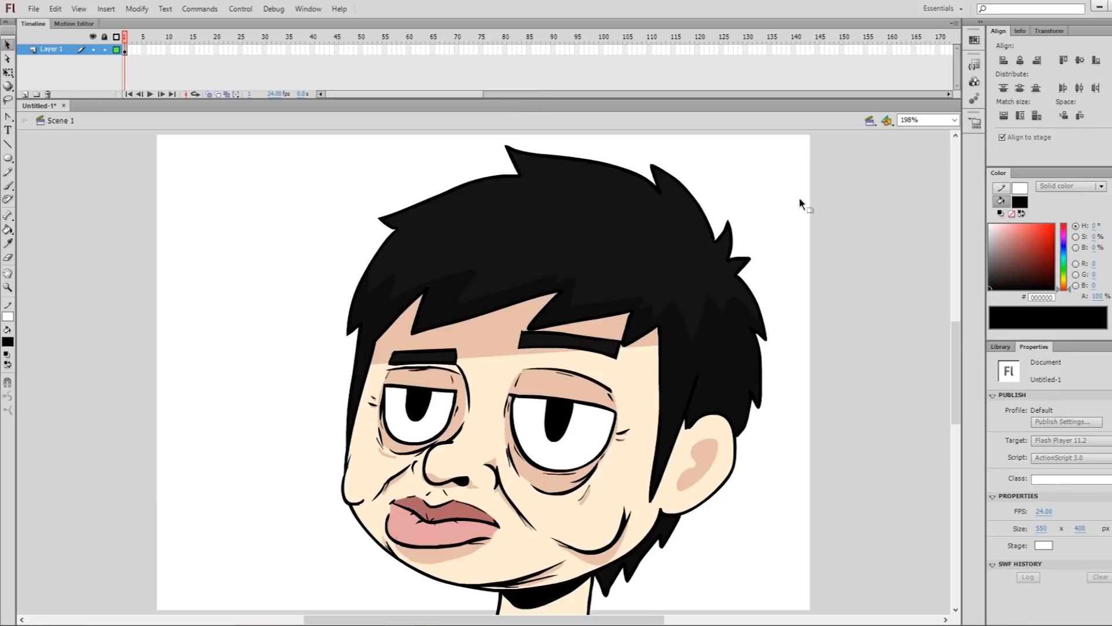
Try large rectangular selections across the head and around the ear, clearing each selection
mouse_move(765, 180)
mouse_down()
mouse_move(460, 293)
mouse_move(322, 383)
mouse_move(292, 510)
mouse_up()
click(269, 265)
drag(233, 134, 799, 407)
click(805, 446)
mouse_move(772, 536)
mouse_down()
mouse_move(650, 395)
mouse_move(638, 350)
mouse_up()
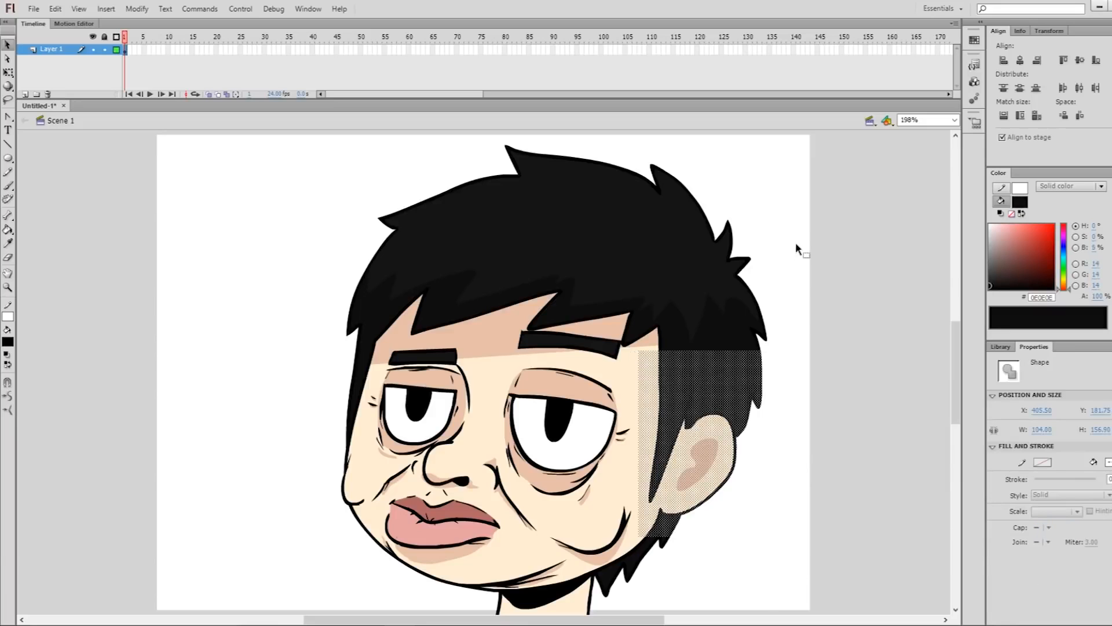
click(779, 233)
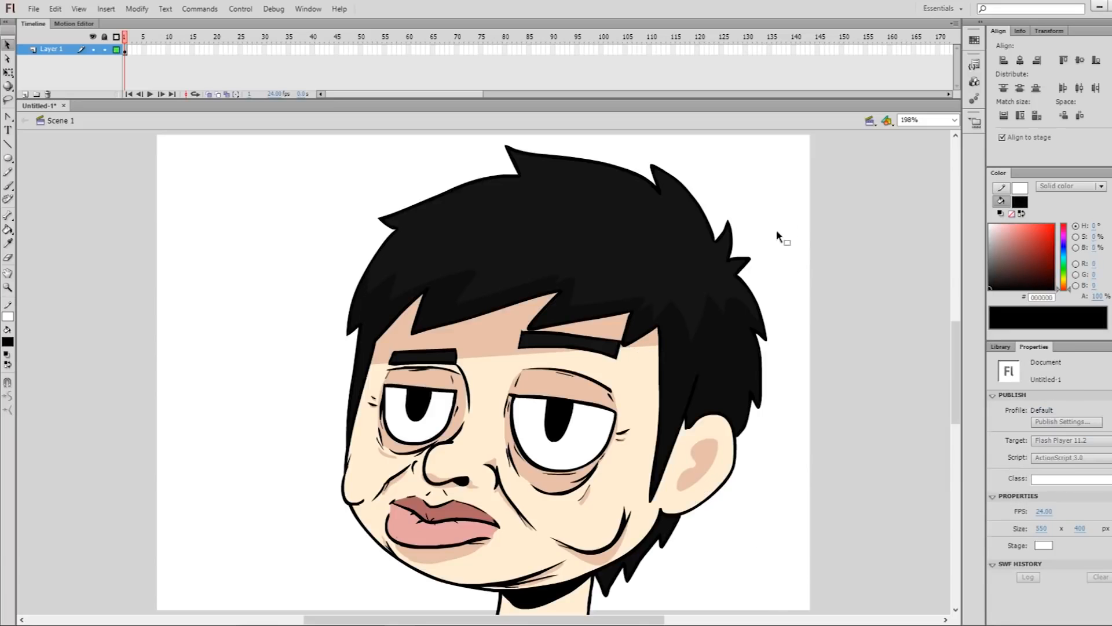